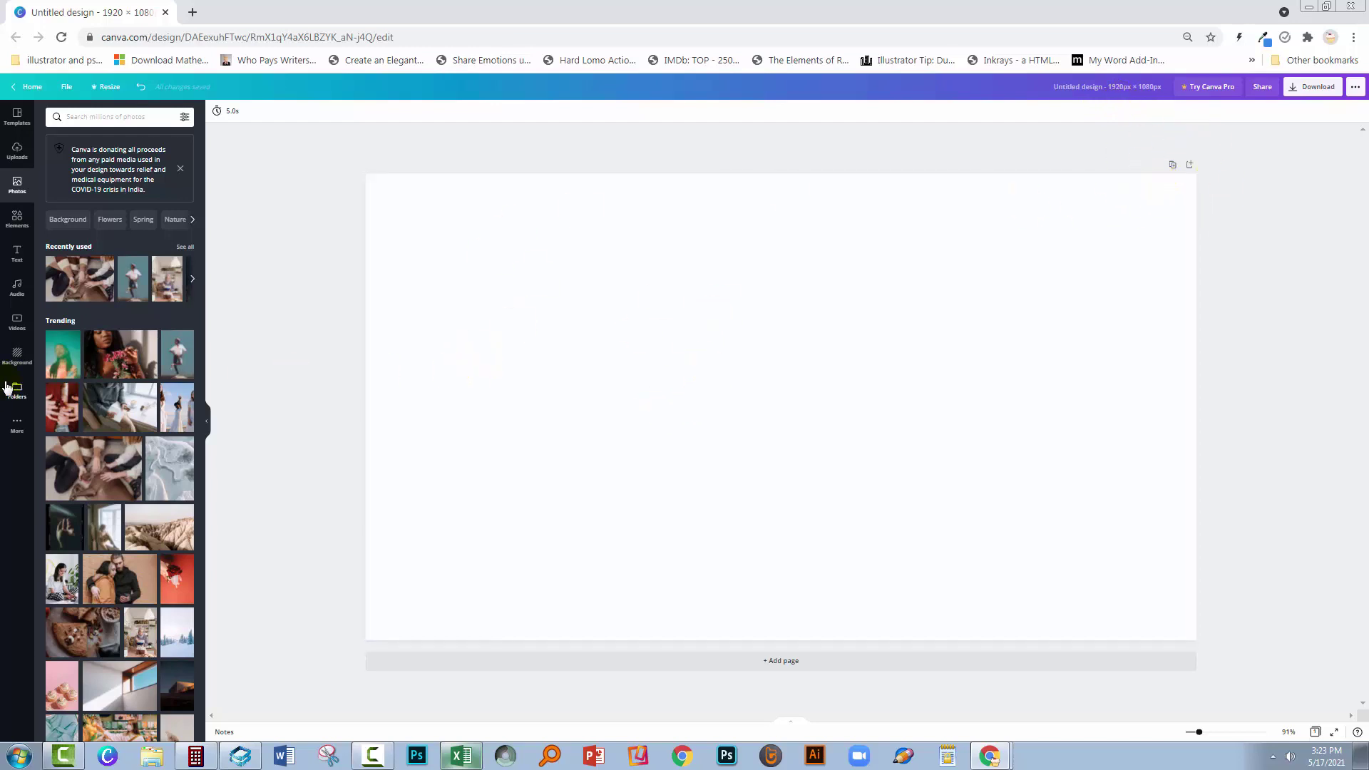
Apply the pink-and-lilac cloudy sky photo from the Background gallery as the page background.
left_click(15, 358)
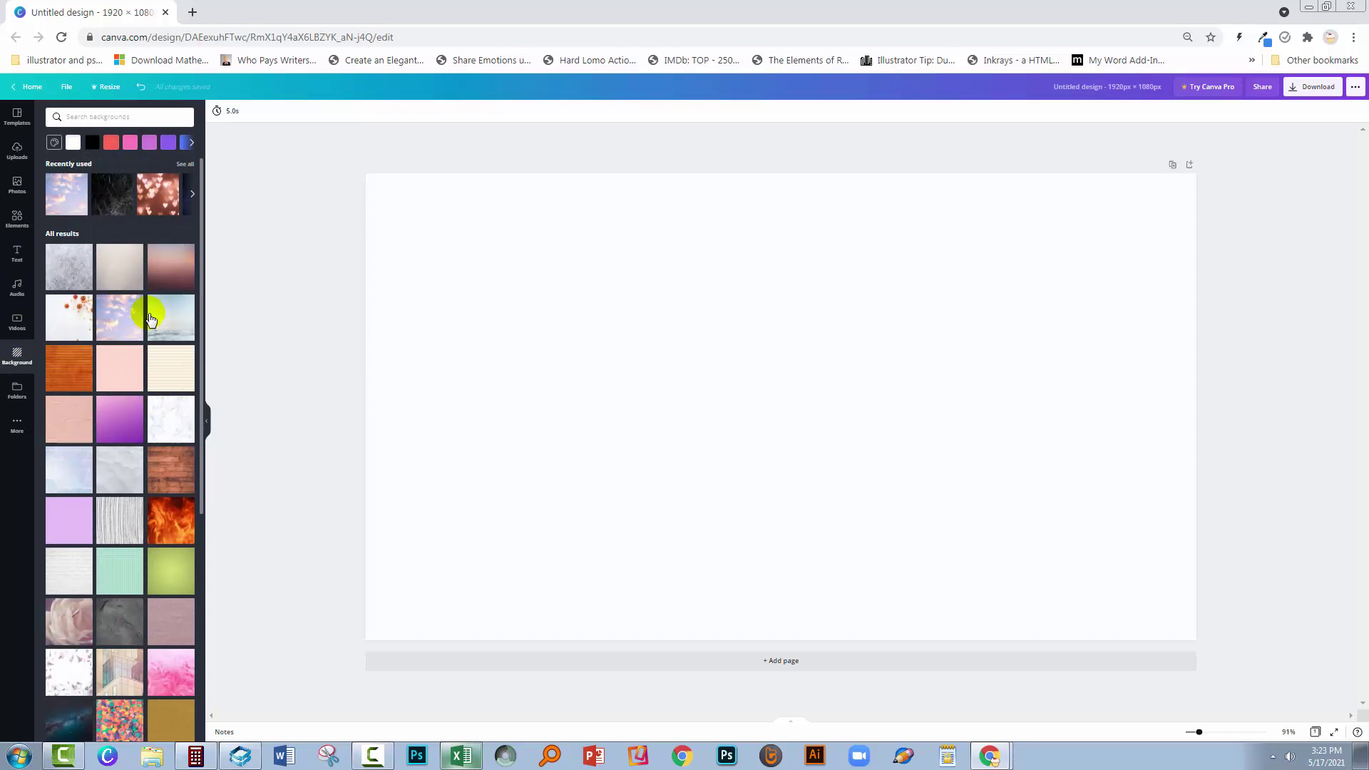
left_click(114, 321)
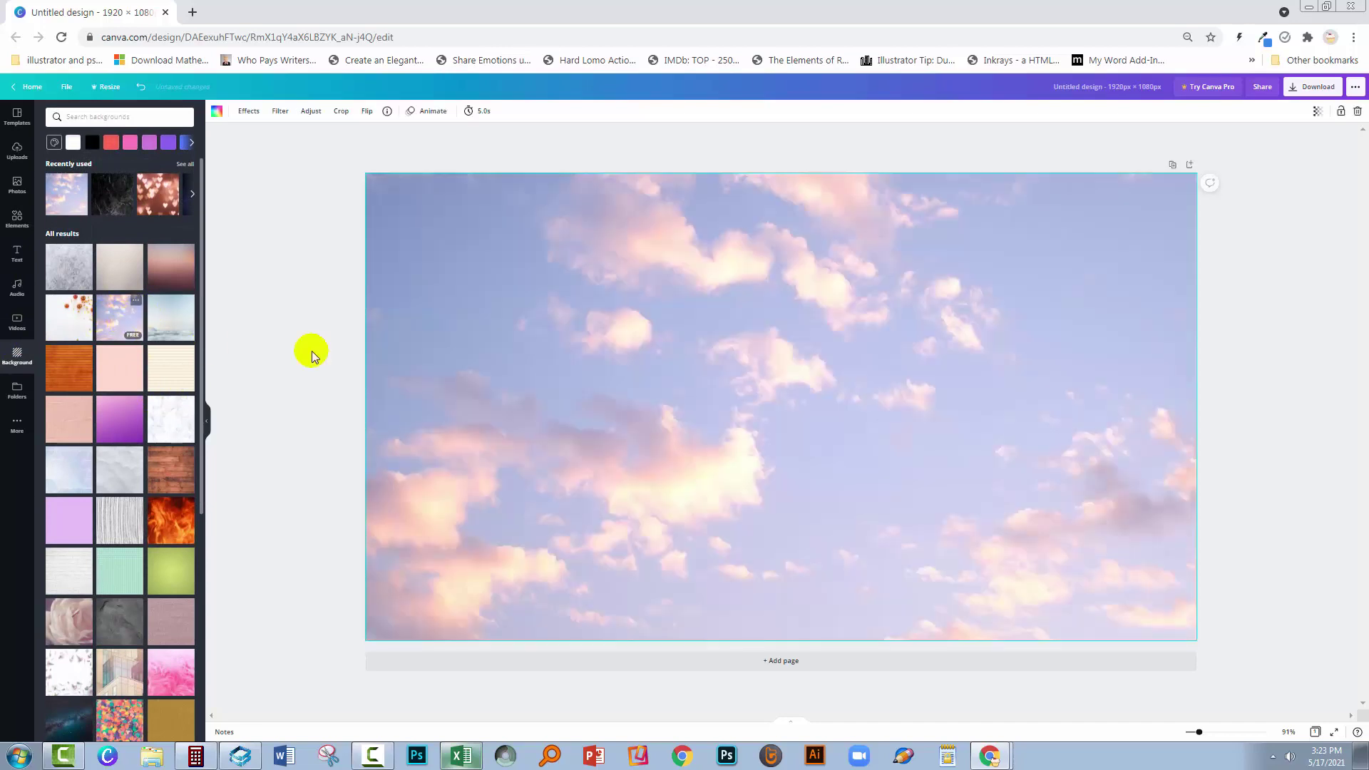
left_click(367, 431)
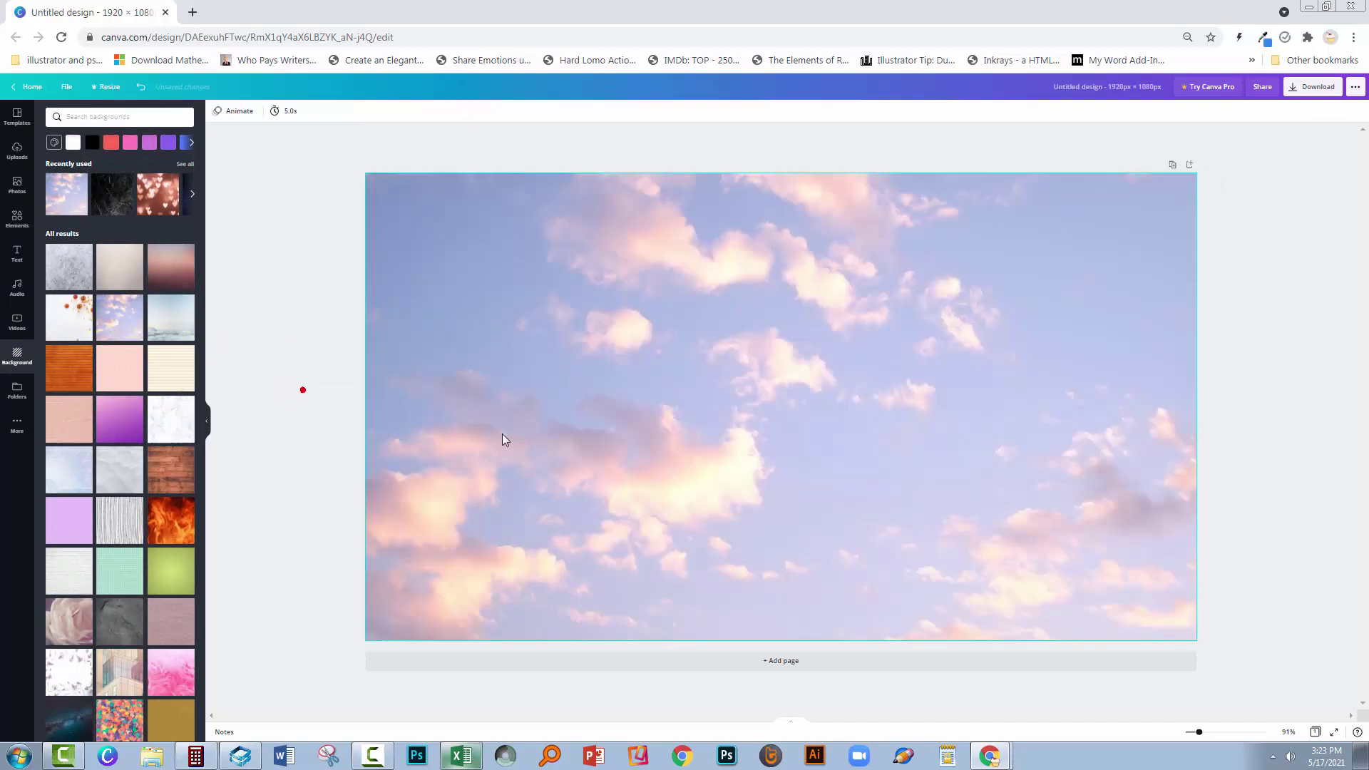
left_click_drag(352, 375, 528, 404)
left_click(609, 441)
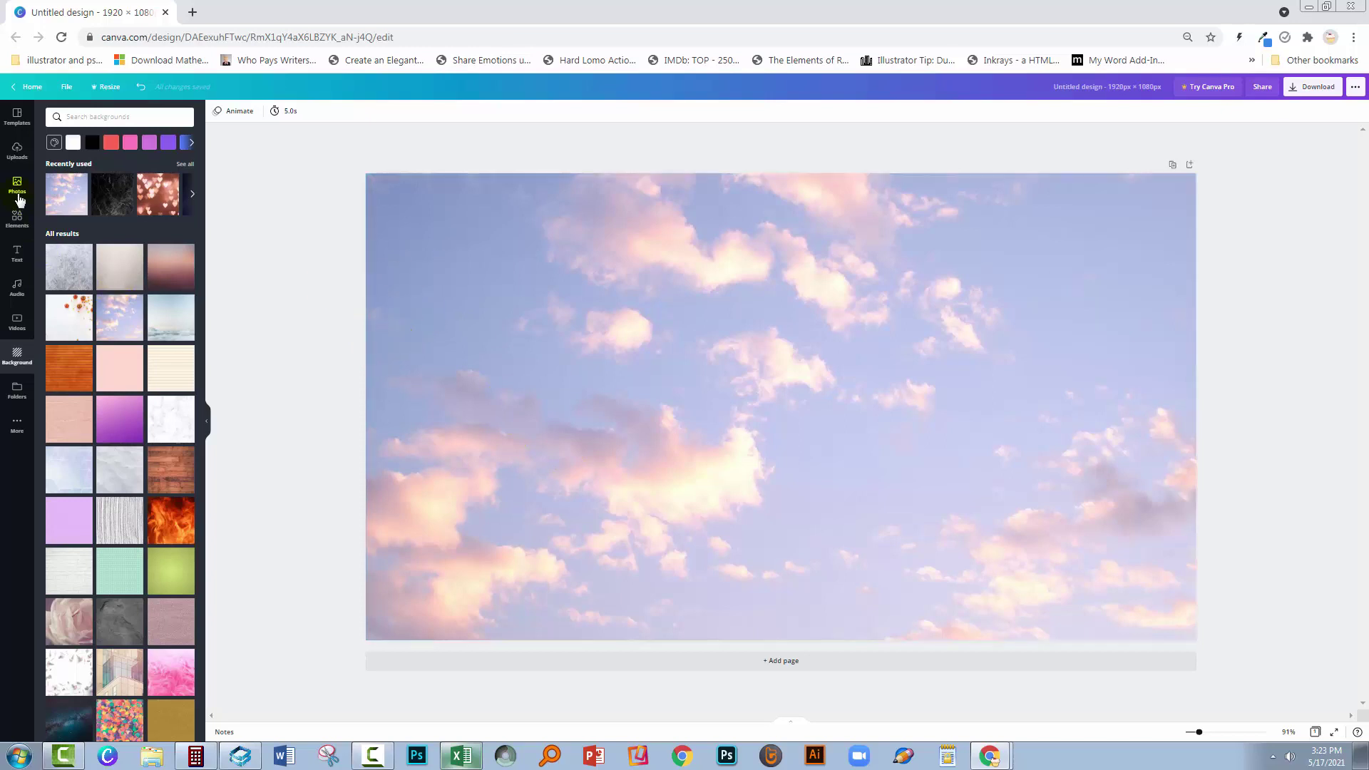
left_click(17, 255)
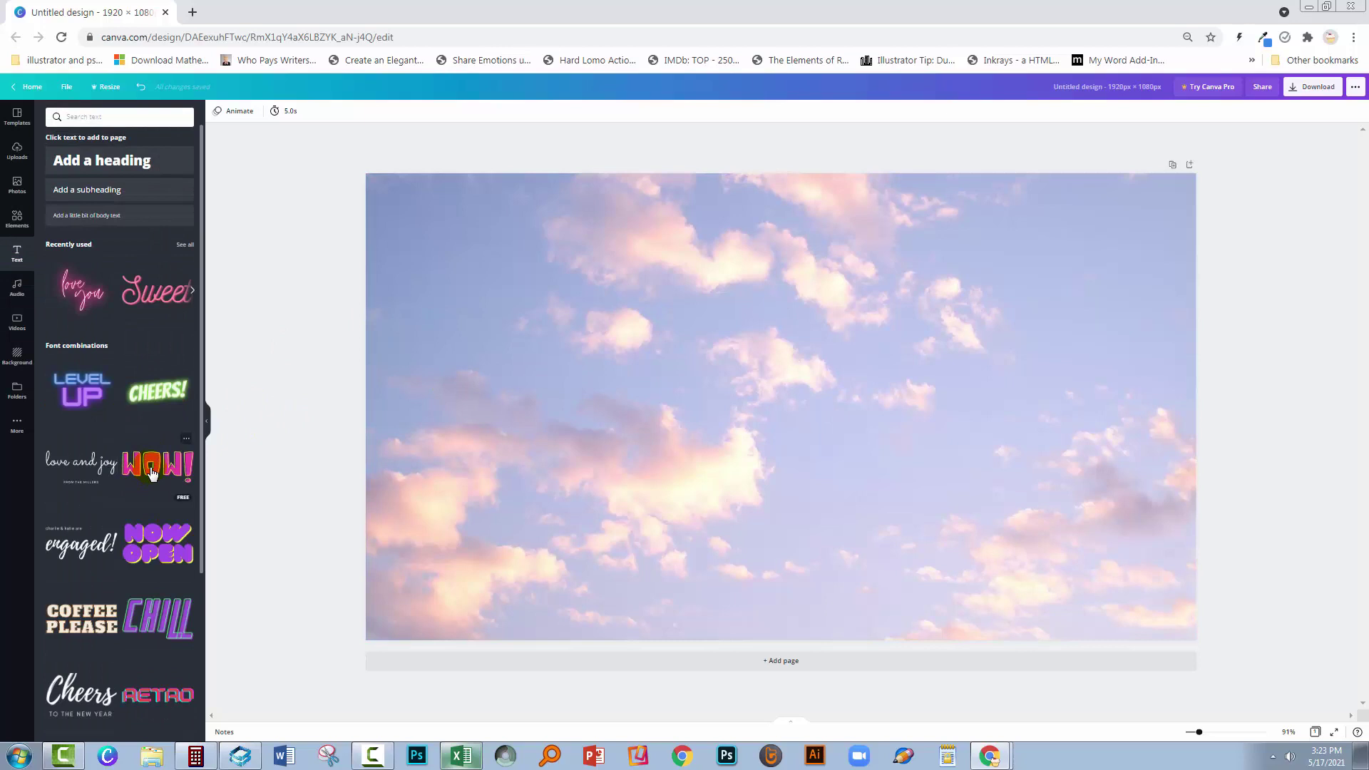
Add the pink WOW! text with yellow outline and place it in the page's upper right.
left_click(150, 465)
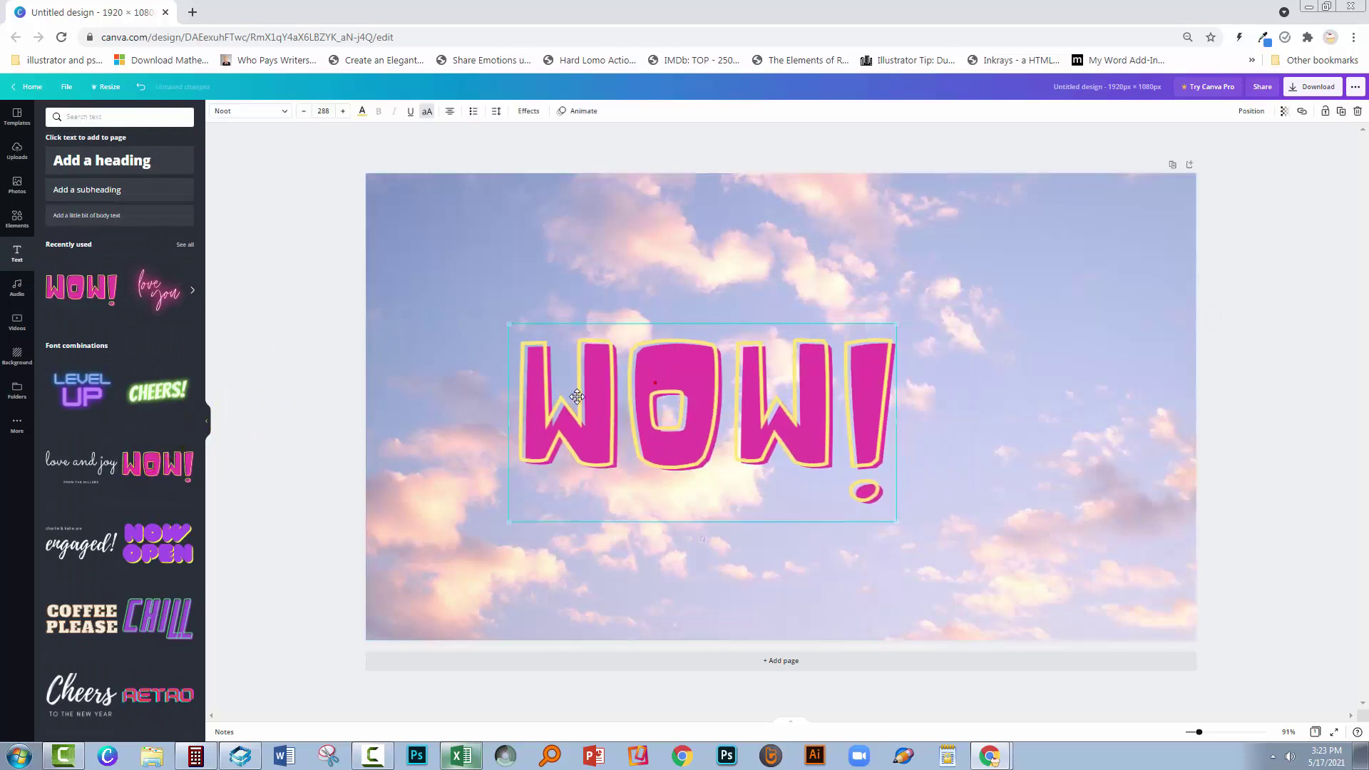
left_click(382, 366)
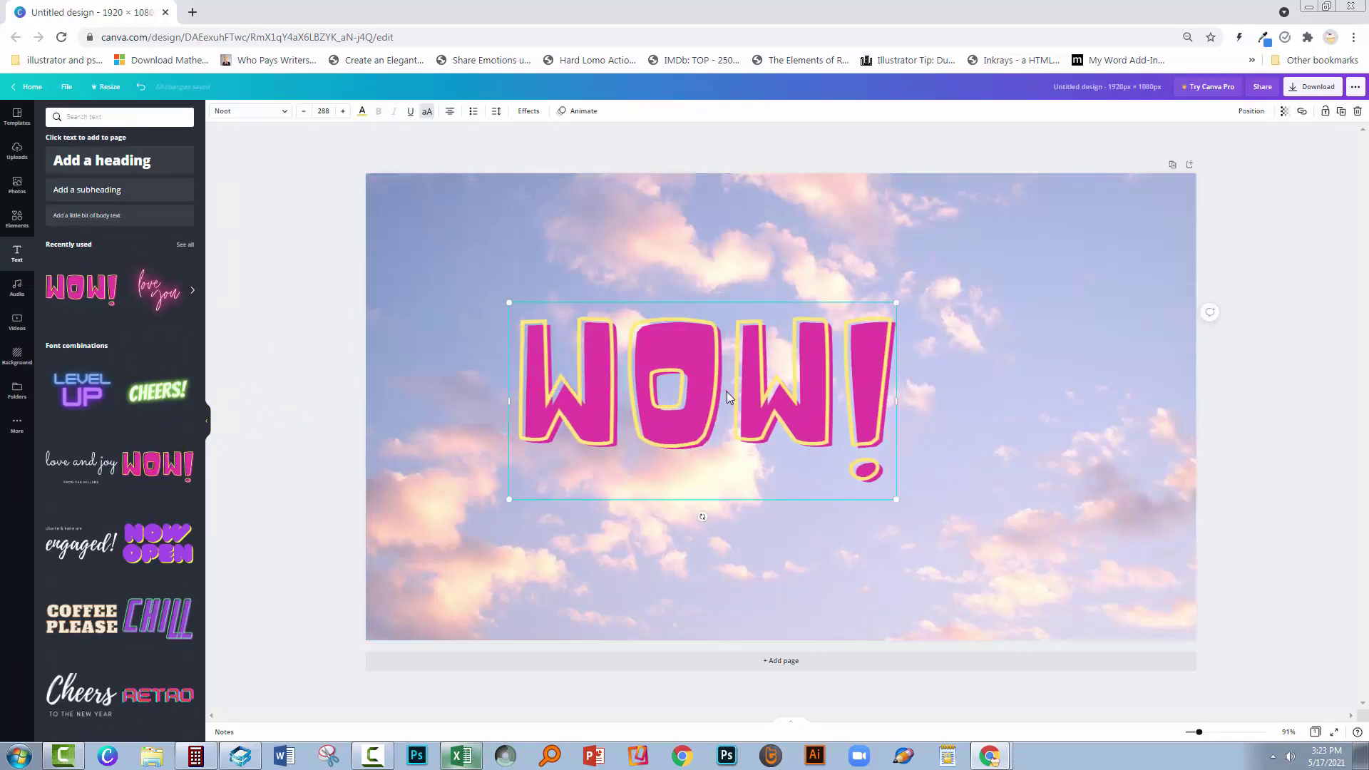
left_click_drag(725, 392, 1076, 344)
key("ctrl+z")
left_click(556, 511)
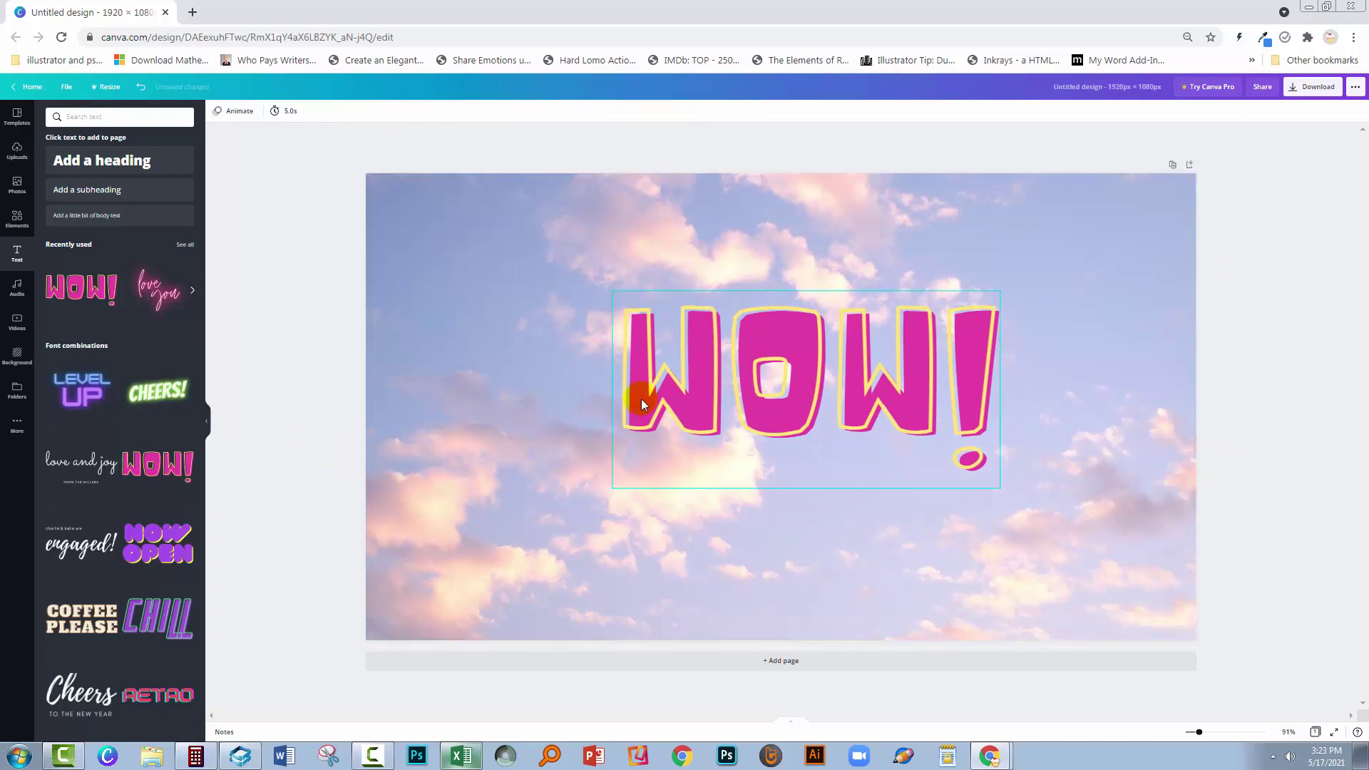
left_click_drag(642, 403, 763, 332)
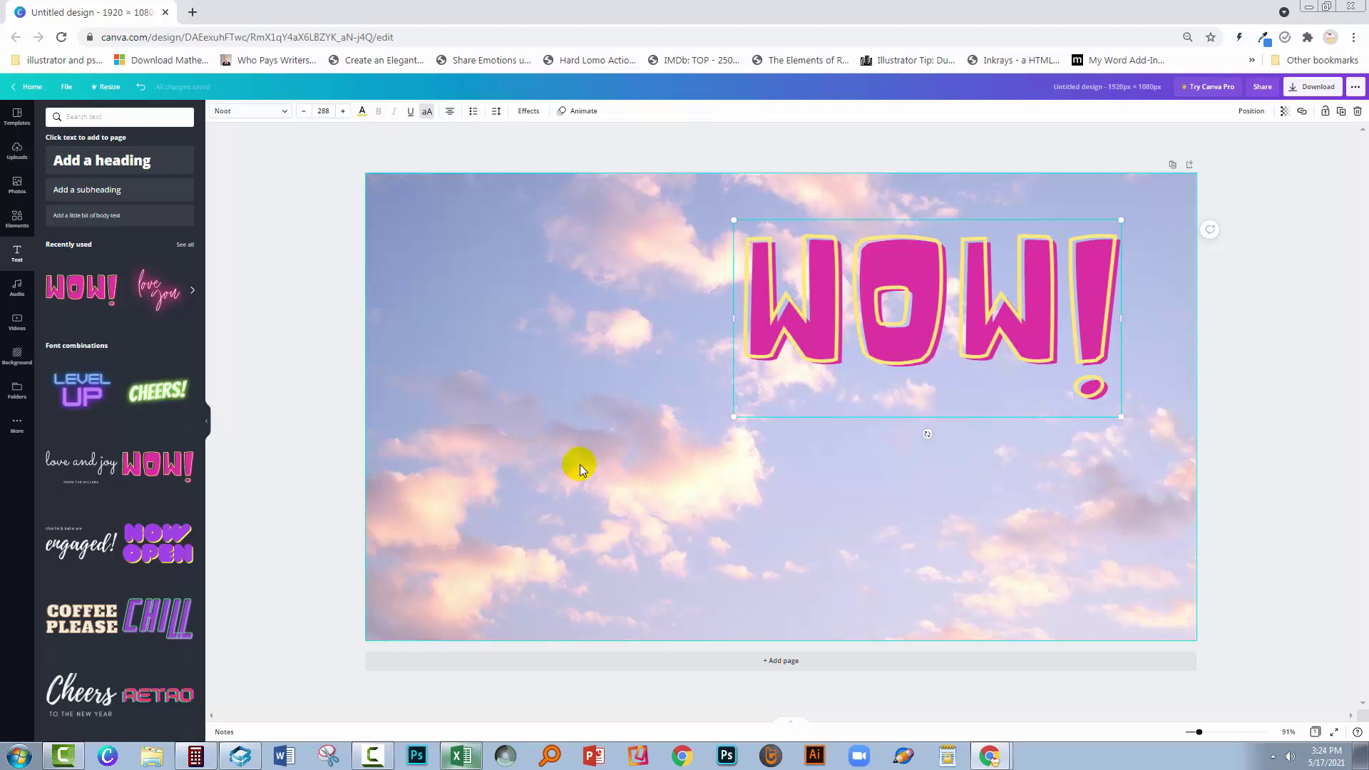
Nudge the sky photo's framing in crop mode, then drag WOW! back toward the page centre.
double_click(557, 457)
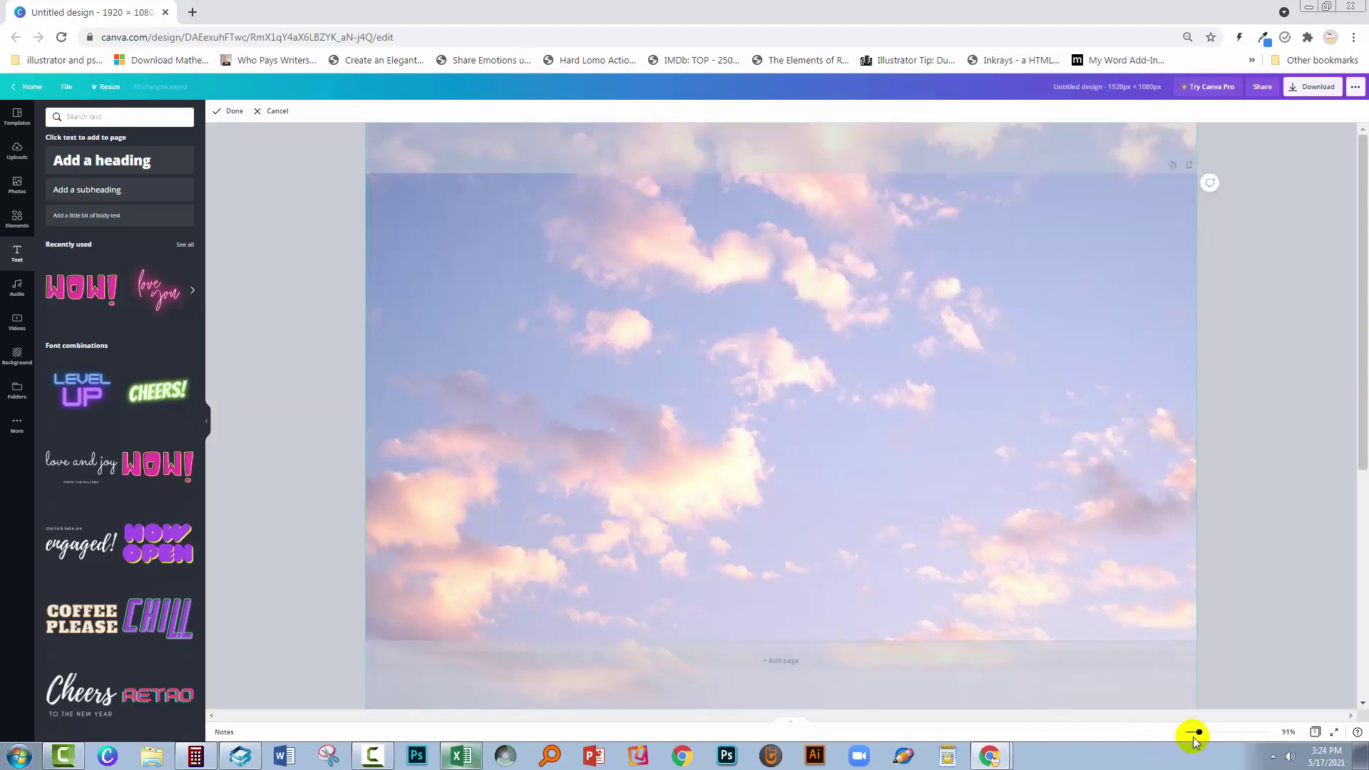
left_click_drag(1199, 732, 1187, 733)
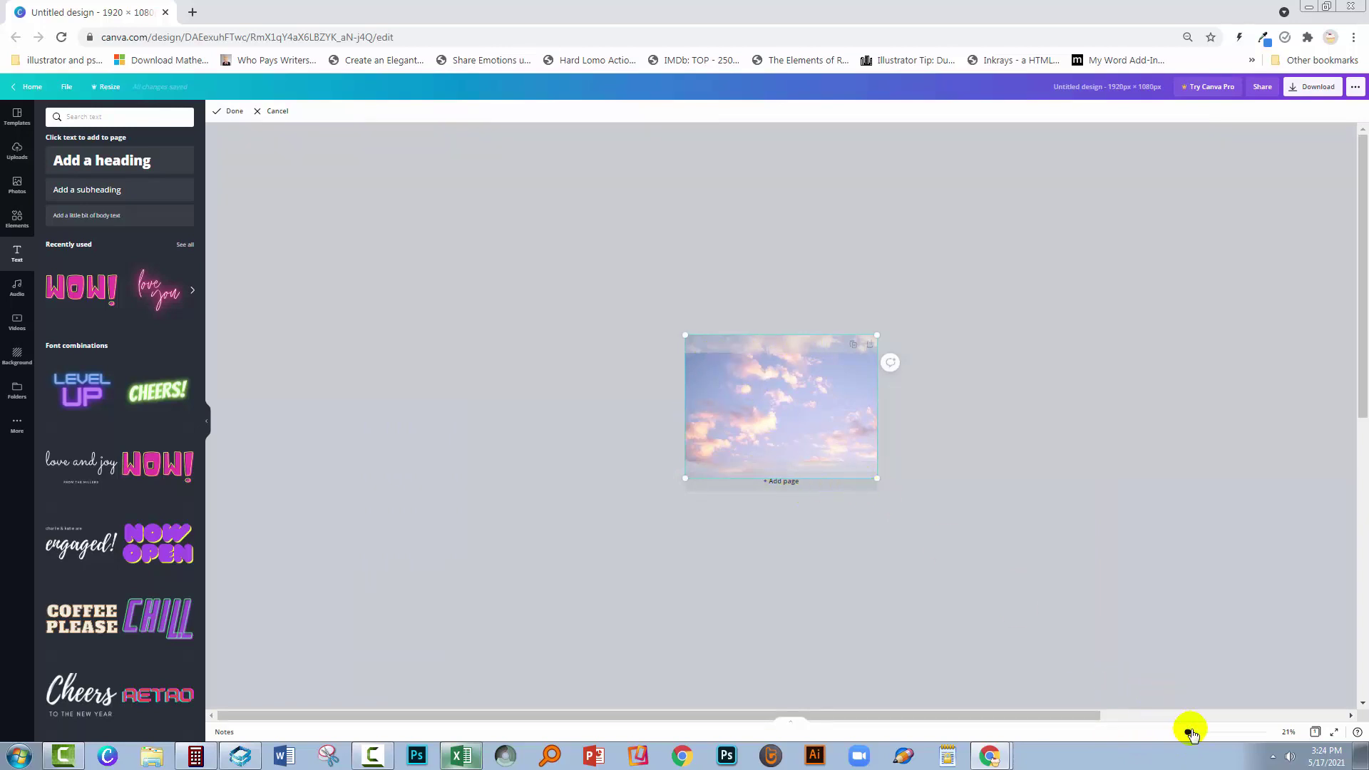
left_click_drag(1188, 733, 1195, 734)
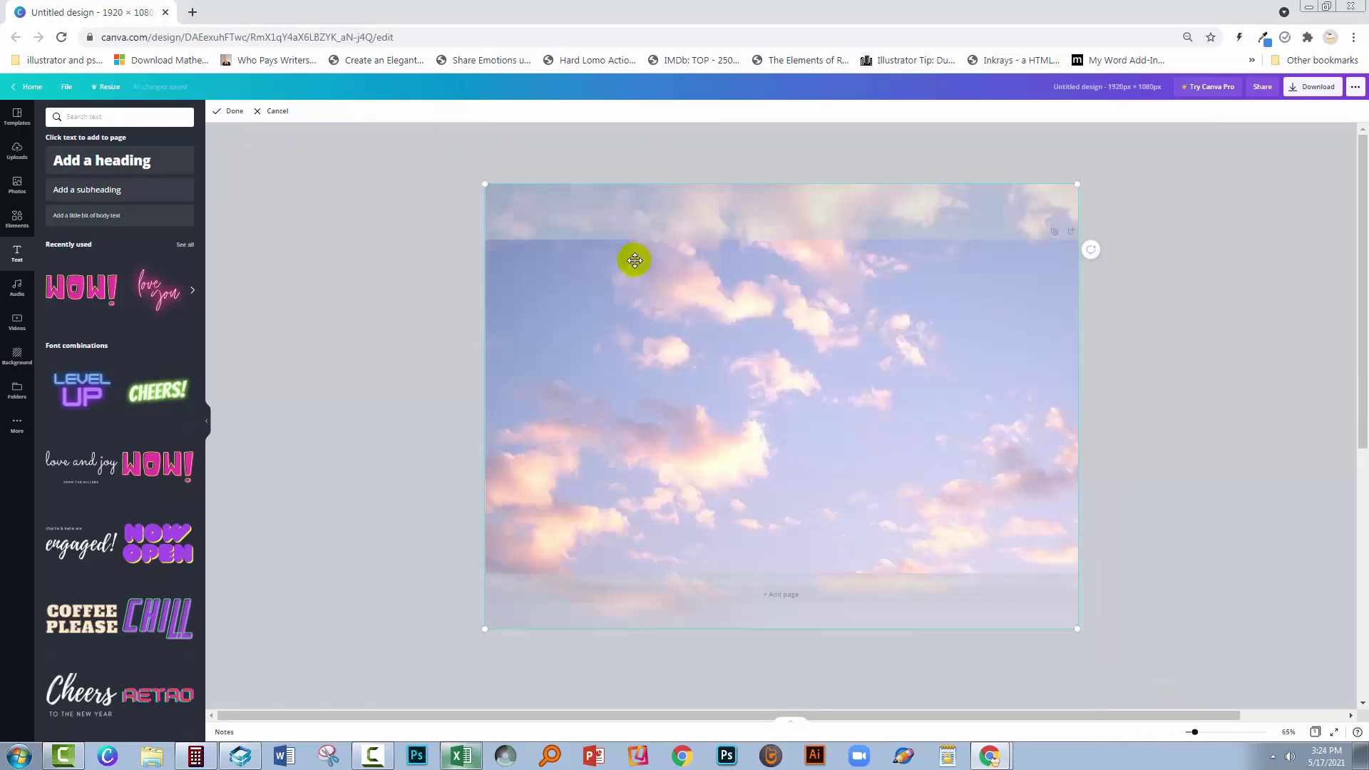
left_click_drag(673, 367, 692, 419)
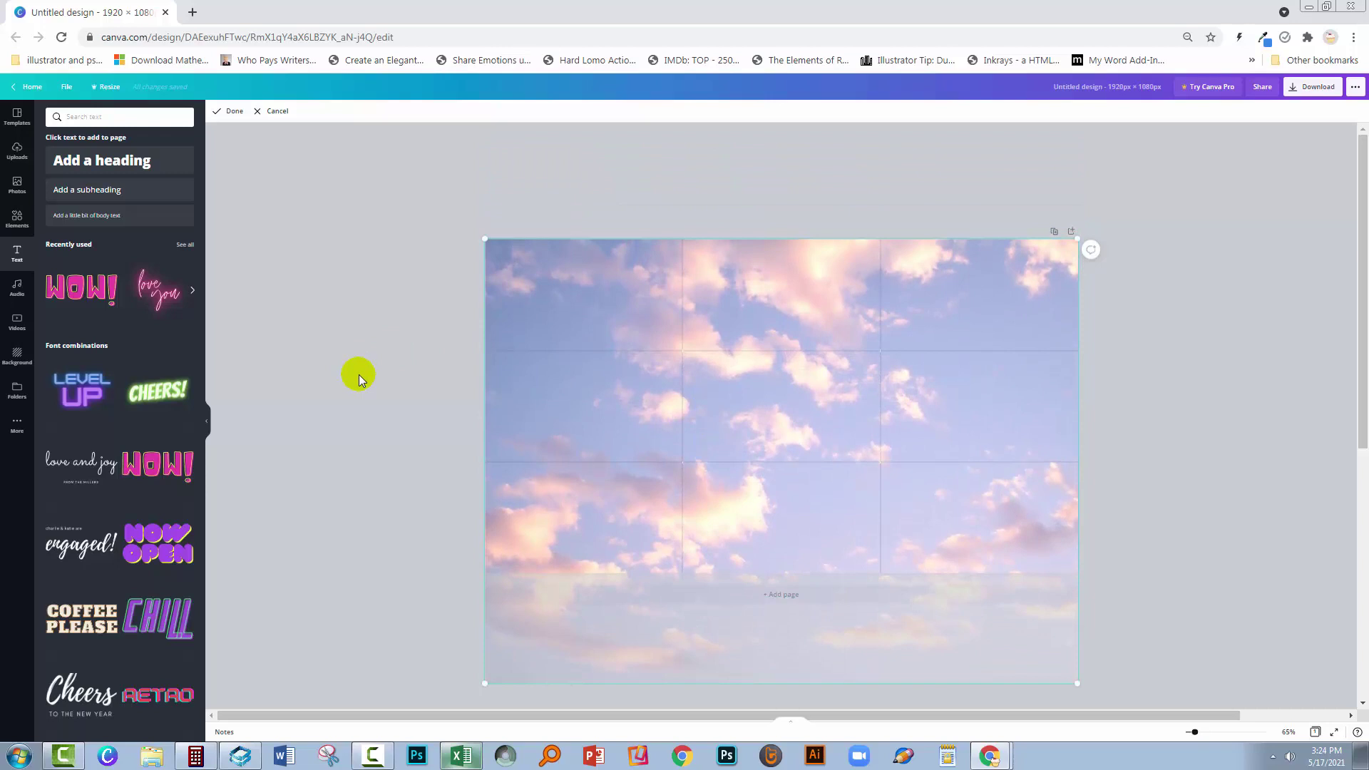
left_click(378, 382)
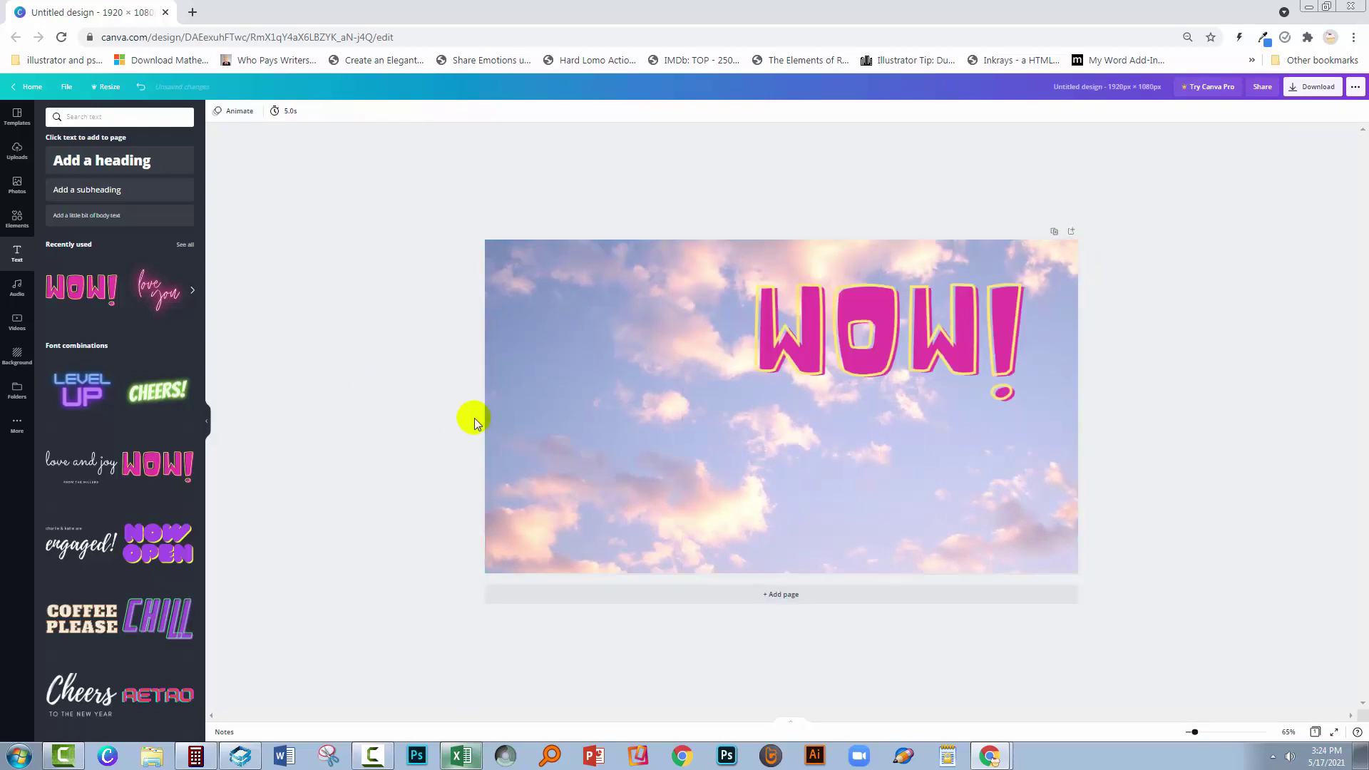
left_click_drag(485, 397, 731, 435)
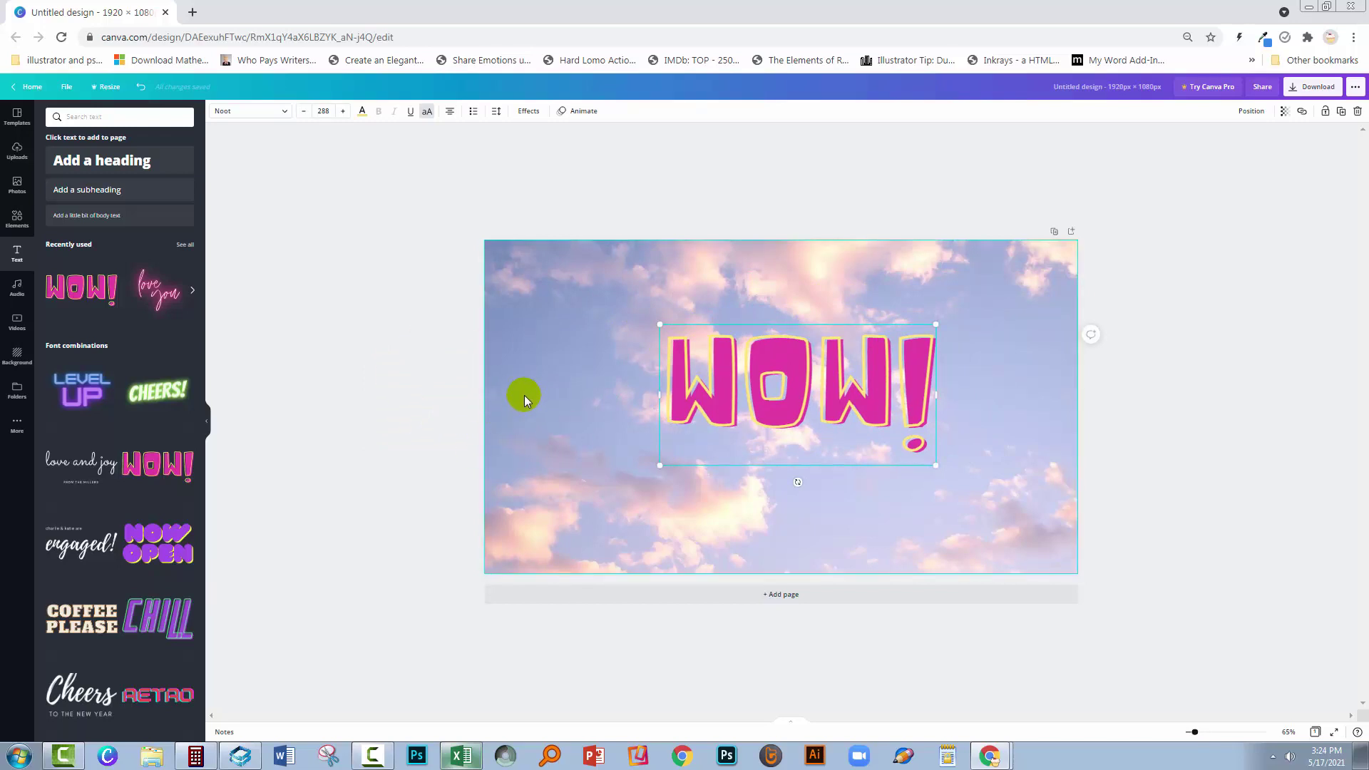
Detach the sky photo from the page background and shrink it toward the upper left.
right_click(525, 398)
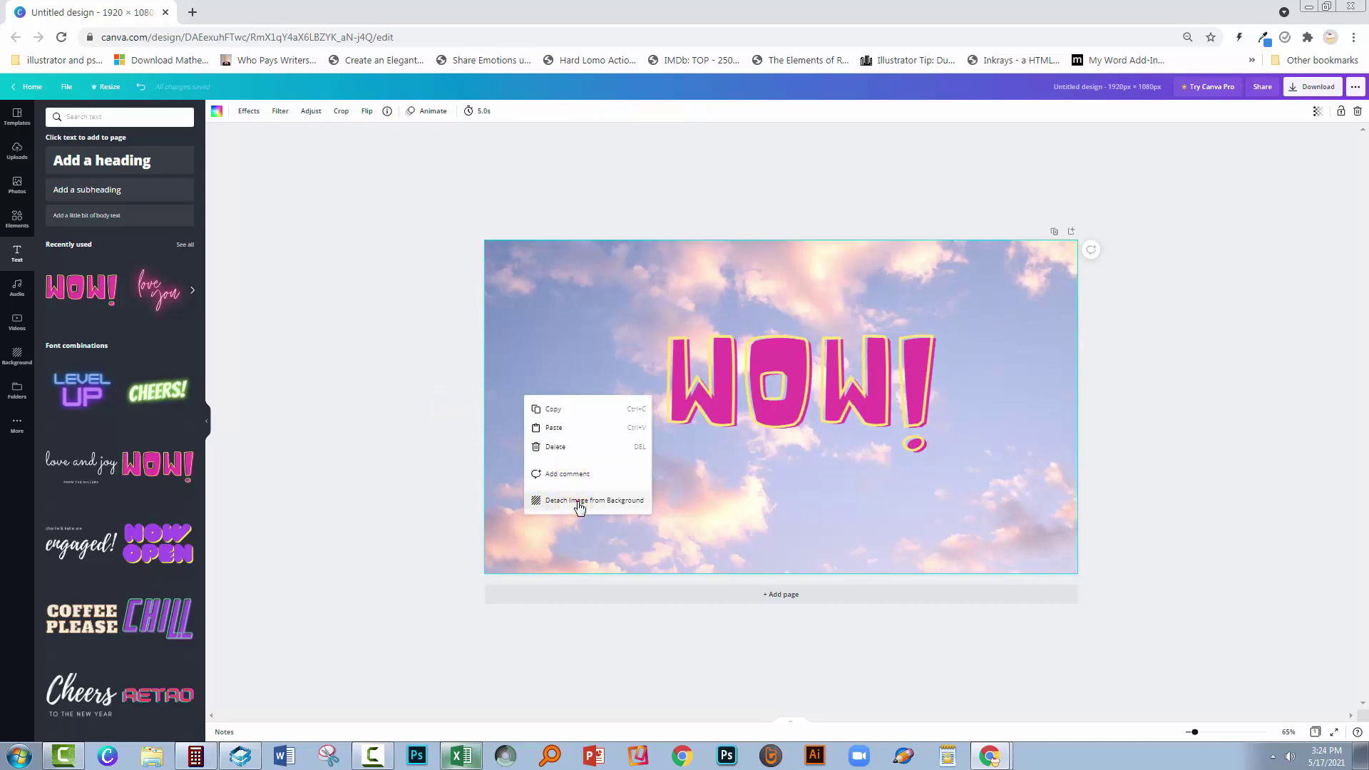
left_click(578, 507)
left_click_drag(642, 443, 531, 409)
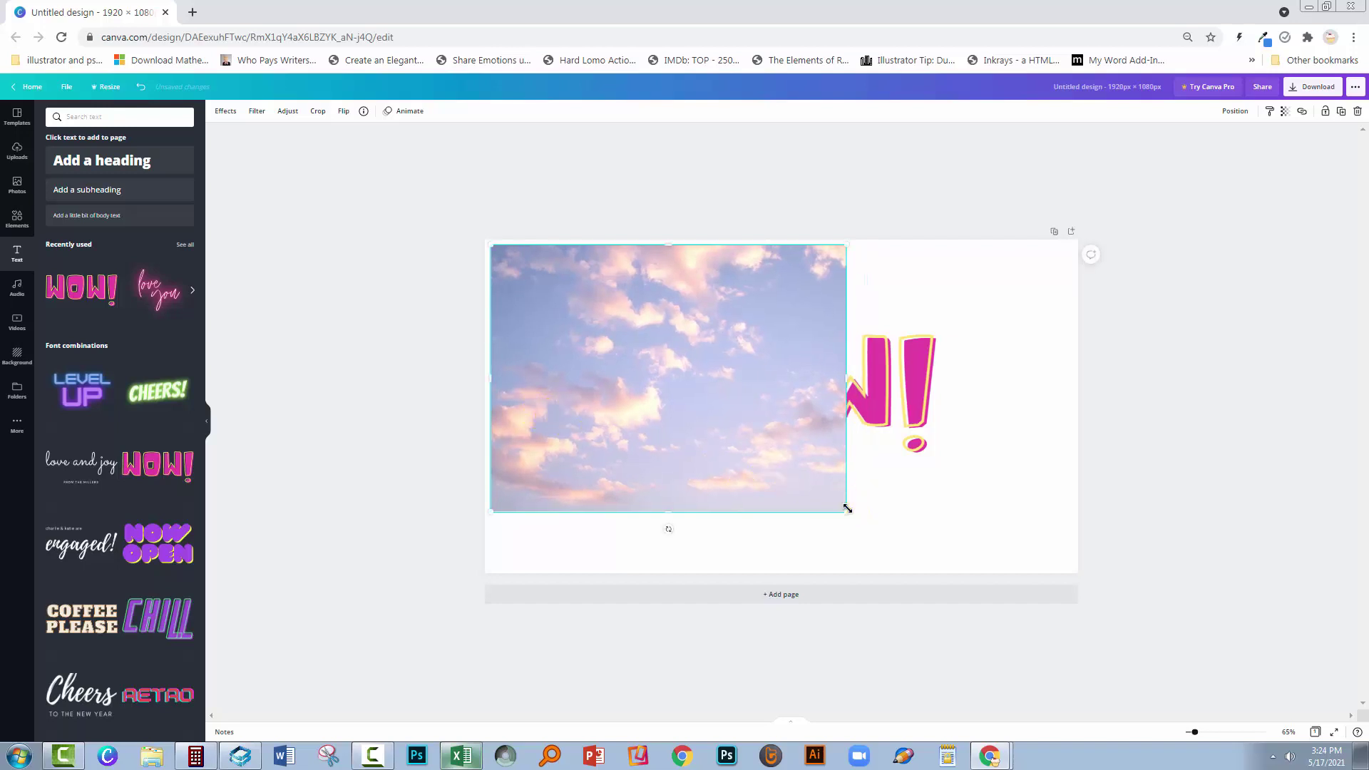
left_click_drag(847, 504, 790, 470)
Show the background gallery and reselect the shrunken sky photo.
left_click(18, 356)
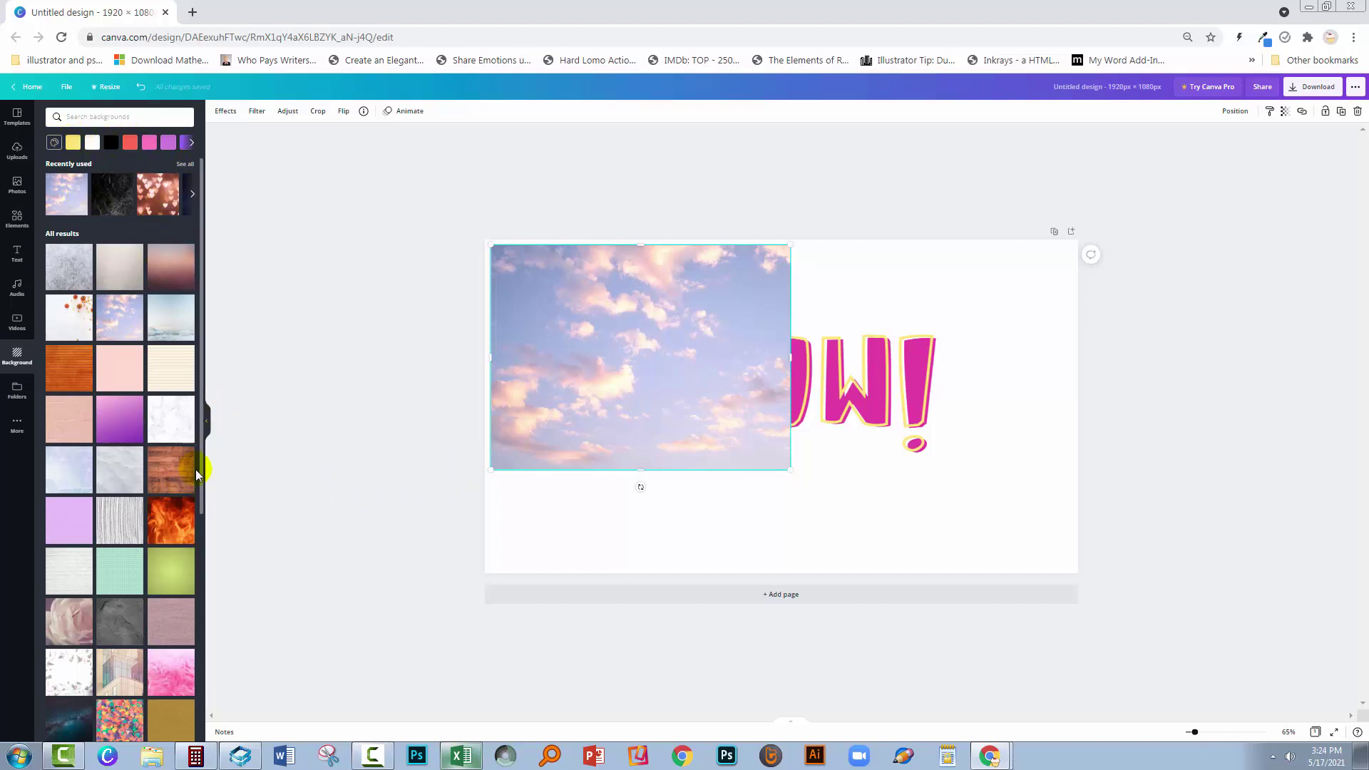
left_click(642, 521)
left_click(640, 410)
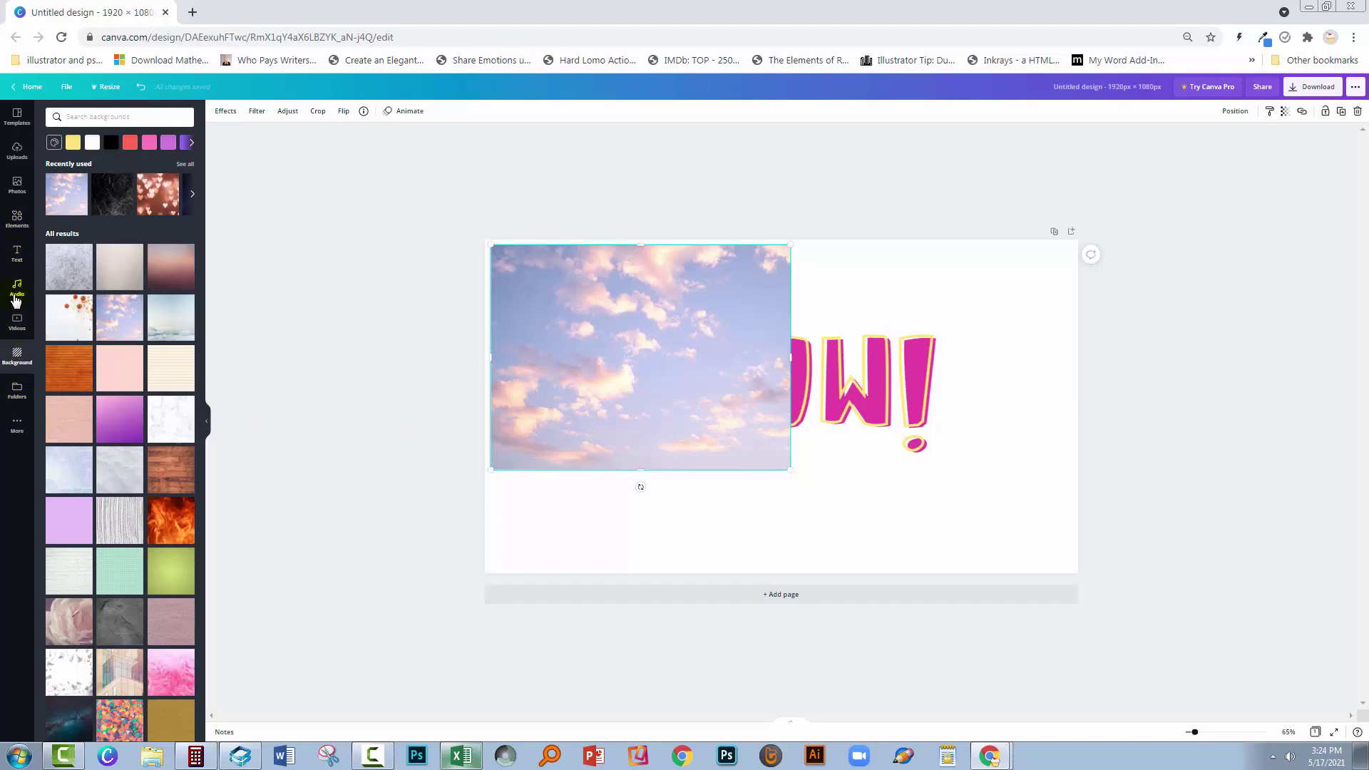
Swap the sky image for the canyon stock photo and make it the page background.
left_click(16, 186)
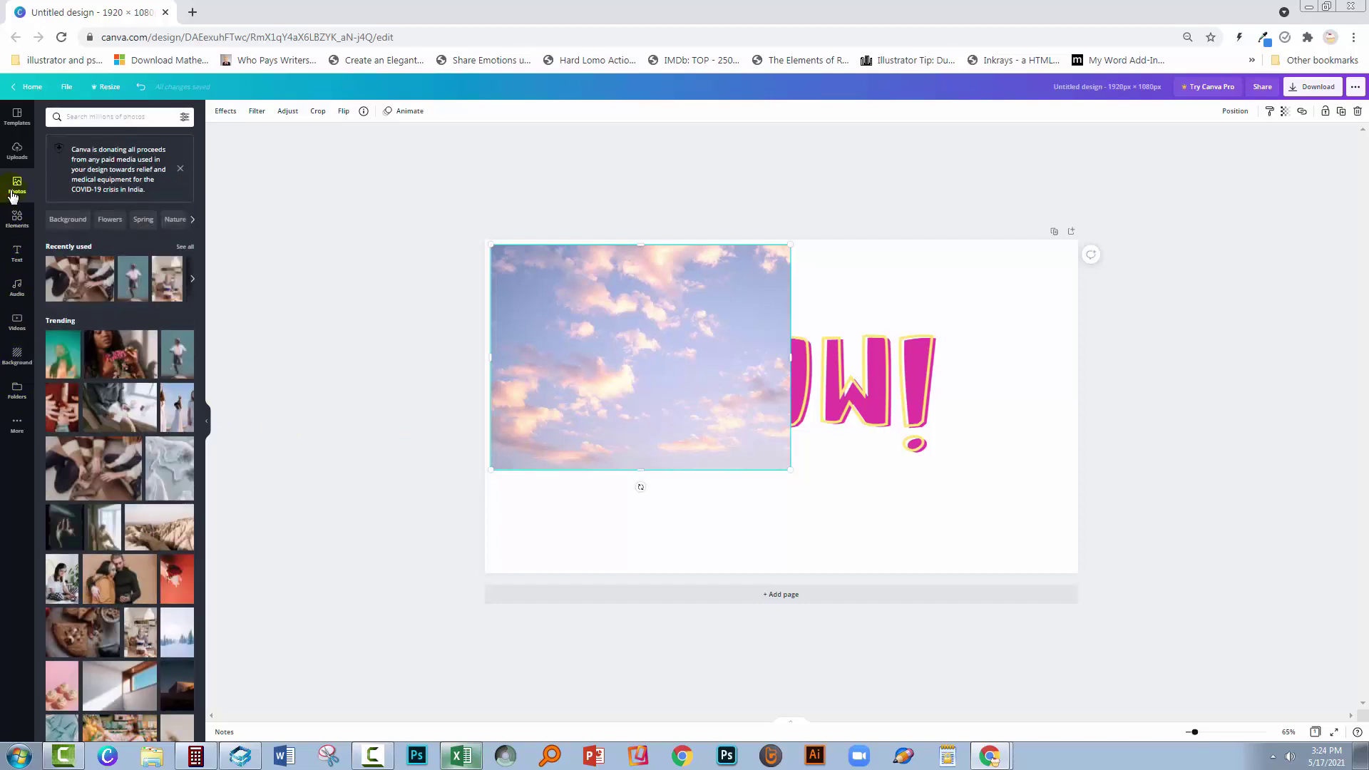
left_click_drag(158, 526, 653, 439)
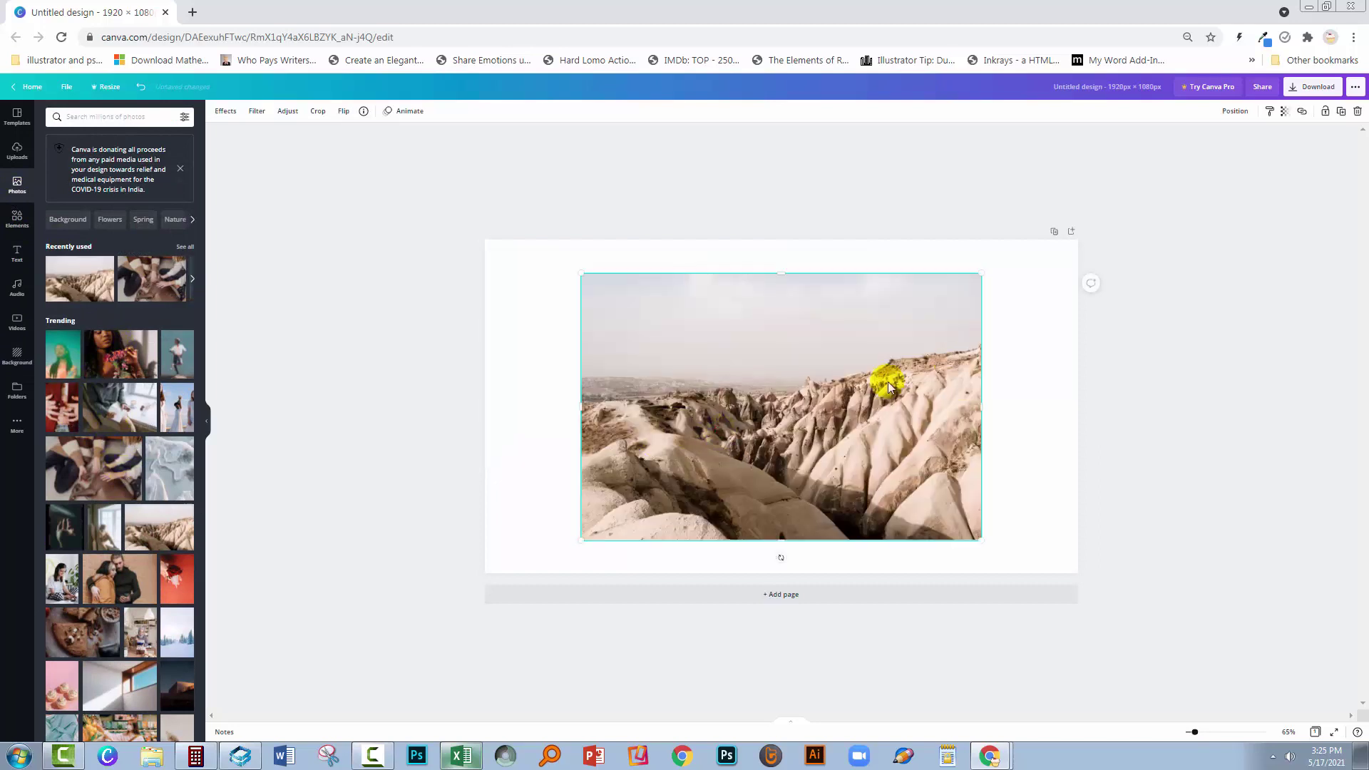
right_click(748, 415)
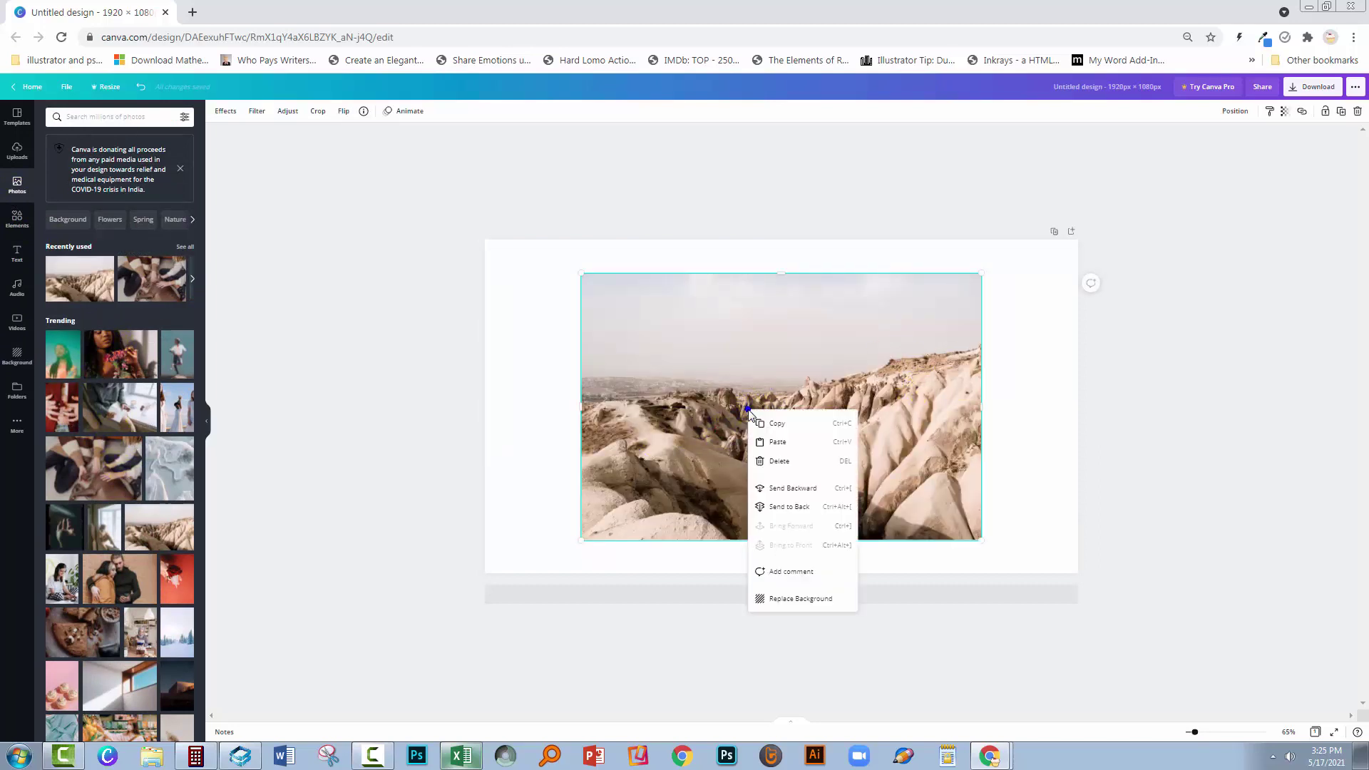
left_click(787, 599)
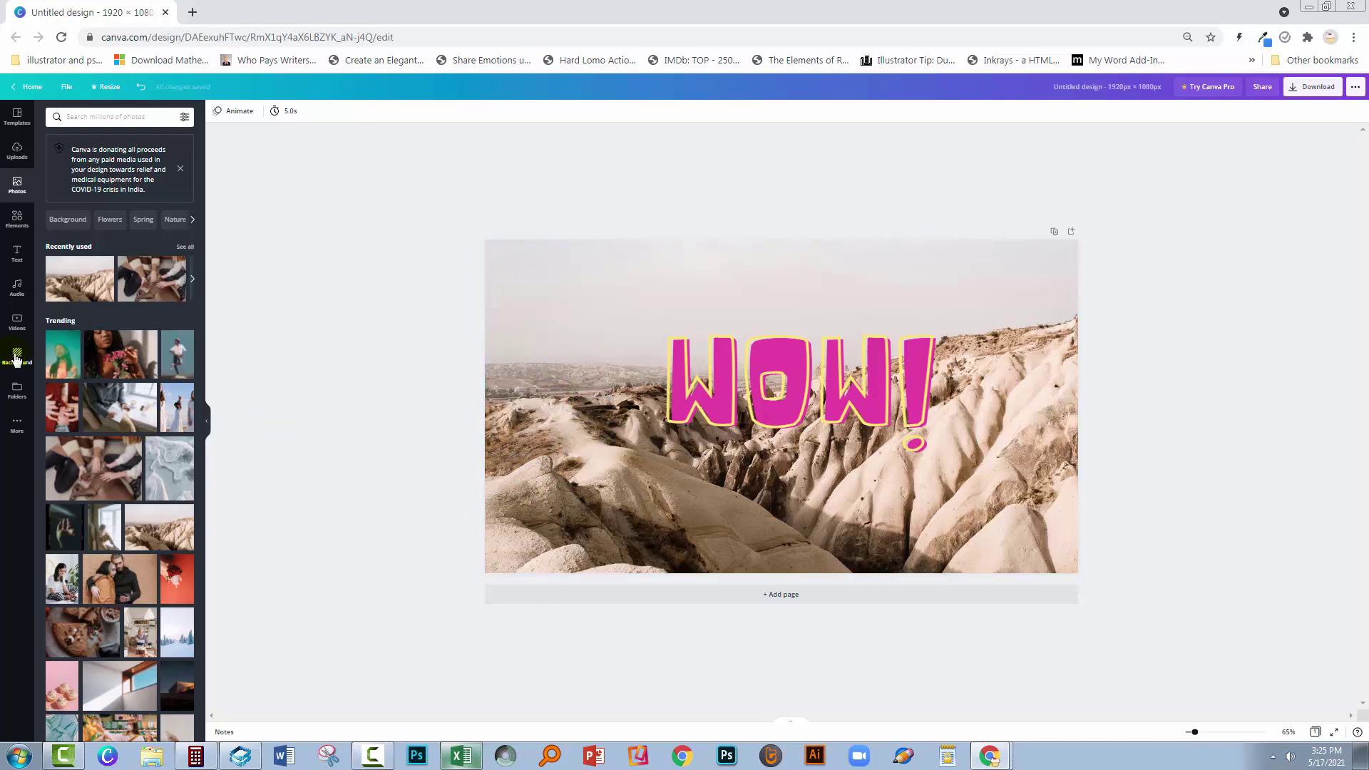
Enlarge and shift the canyon photo within the crop frame so the rocky ridges fill the page.
double_click(569, 405)
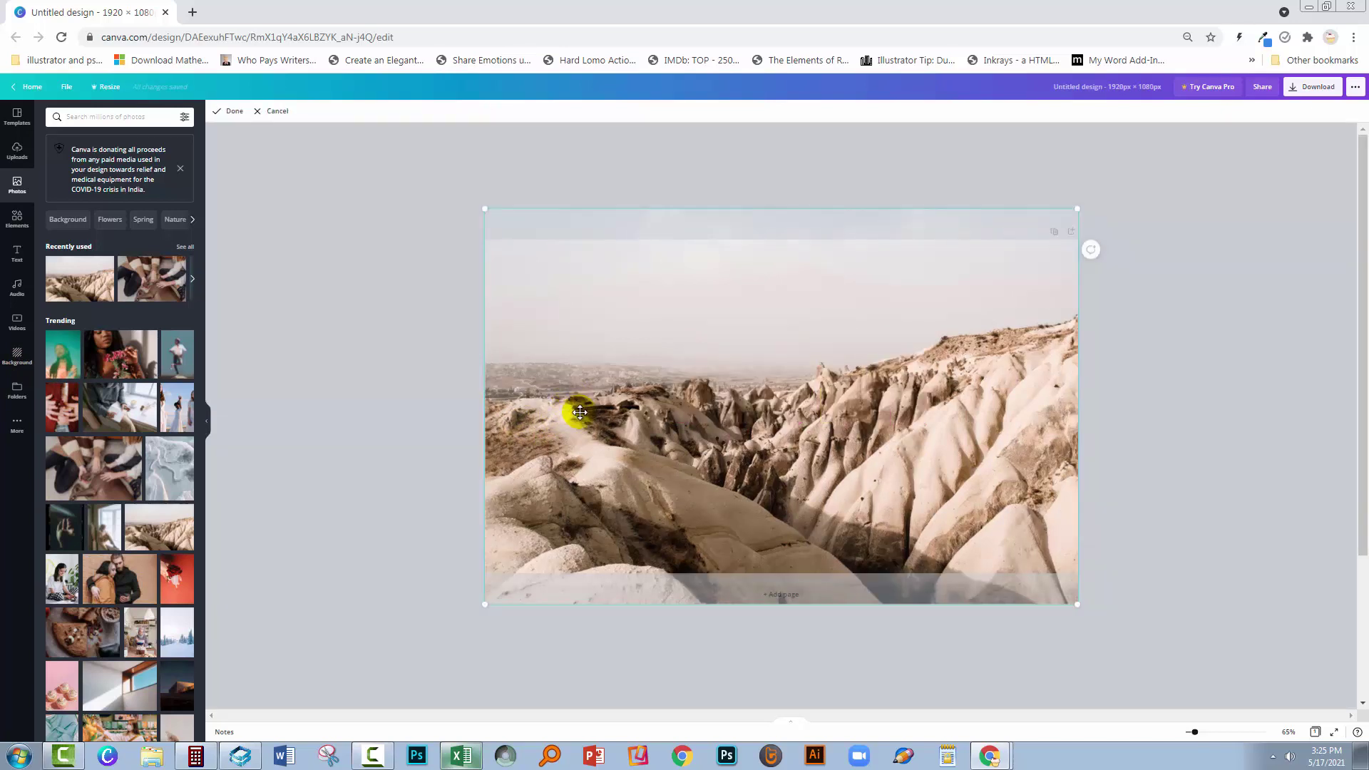
left_click_drag(575, 407, 588, 373)
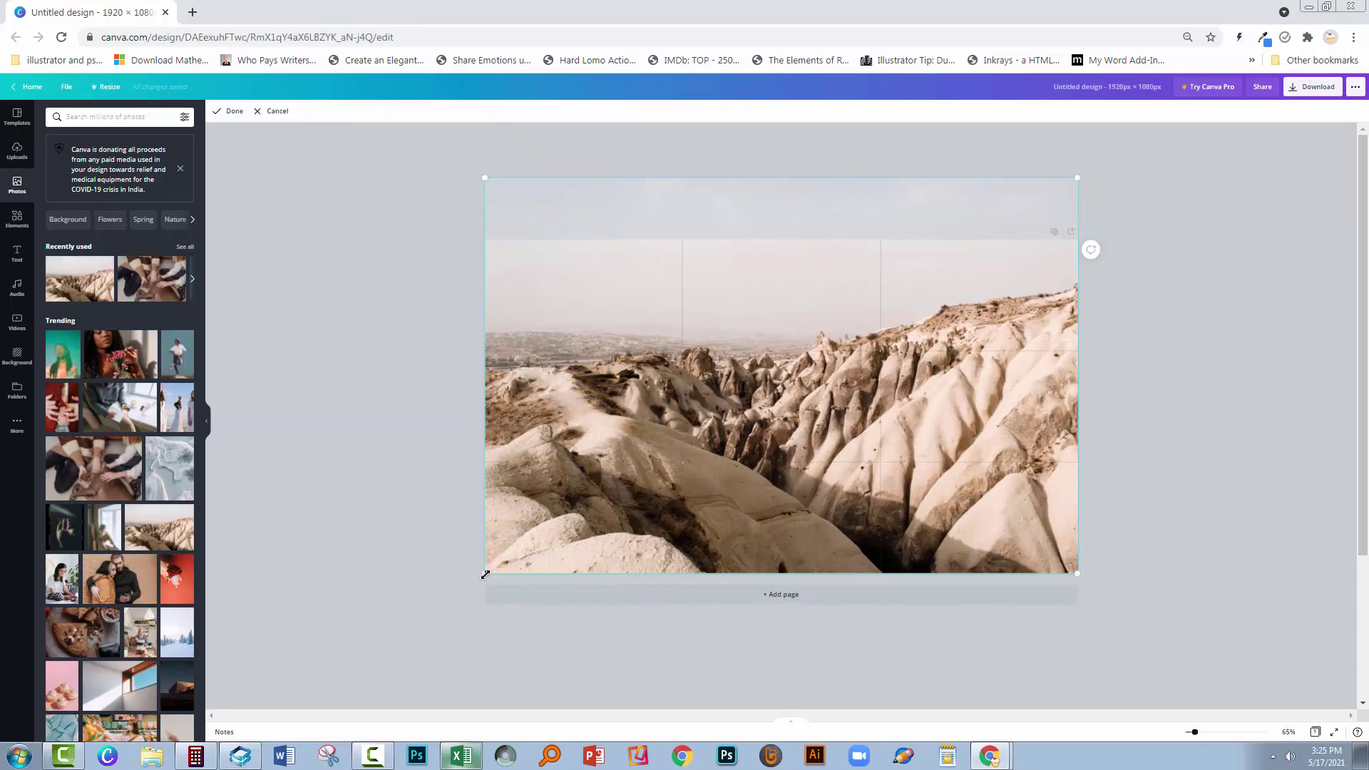
left_click_drag(481, 576, 246, 698)
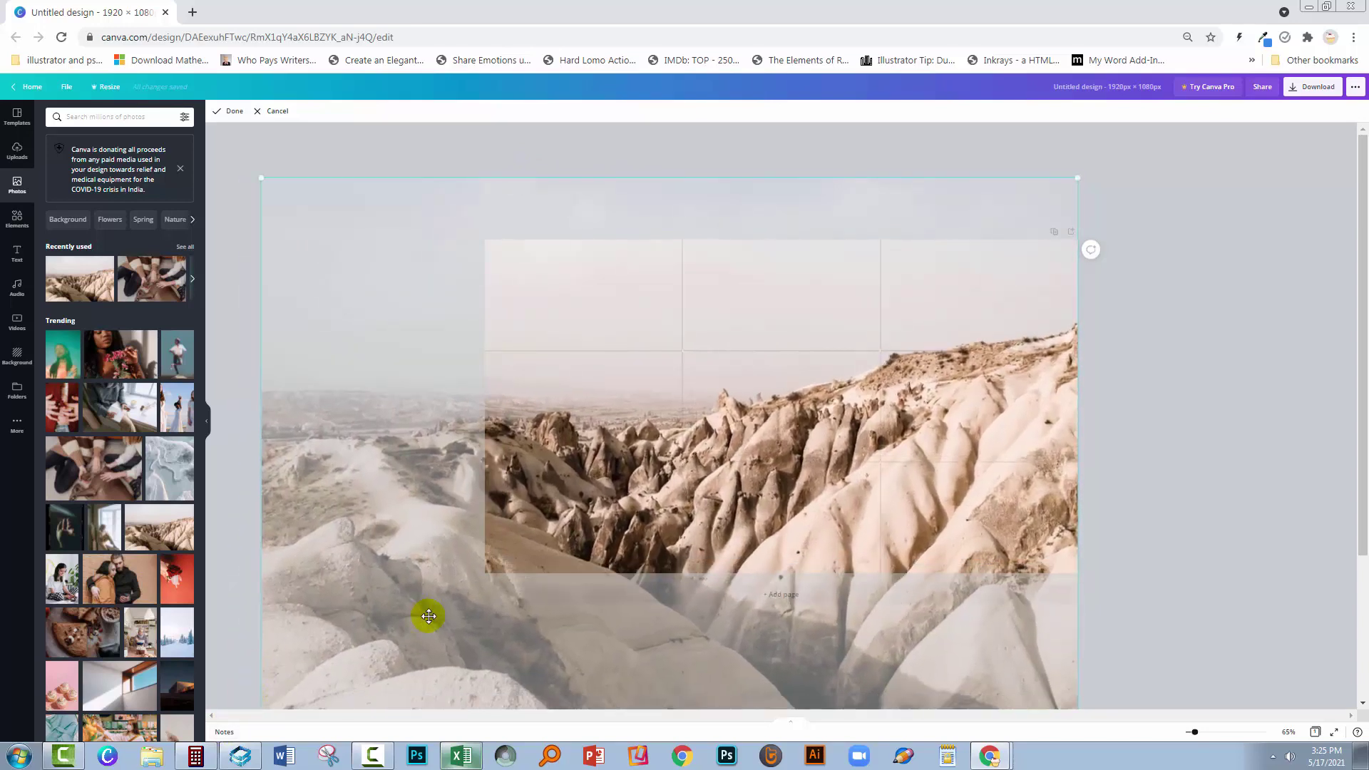
left_click_drag(427, 614, 536, 513)
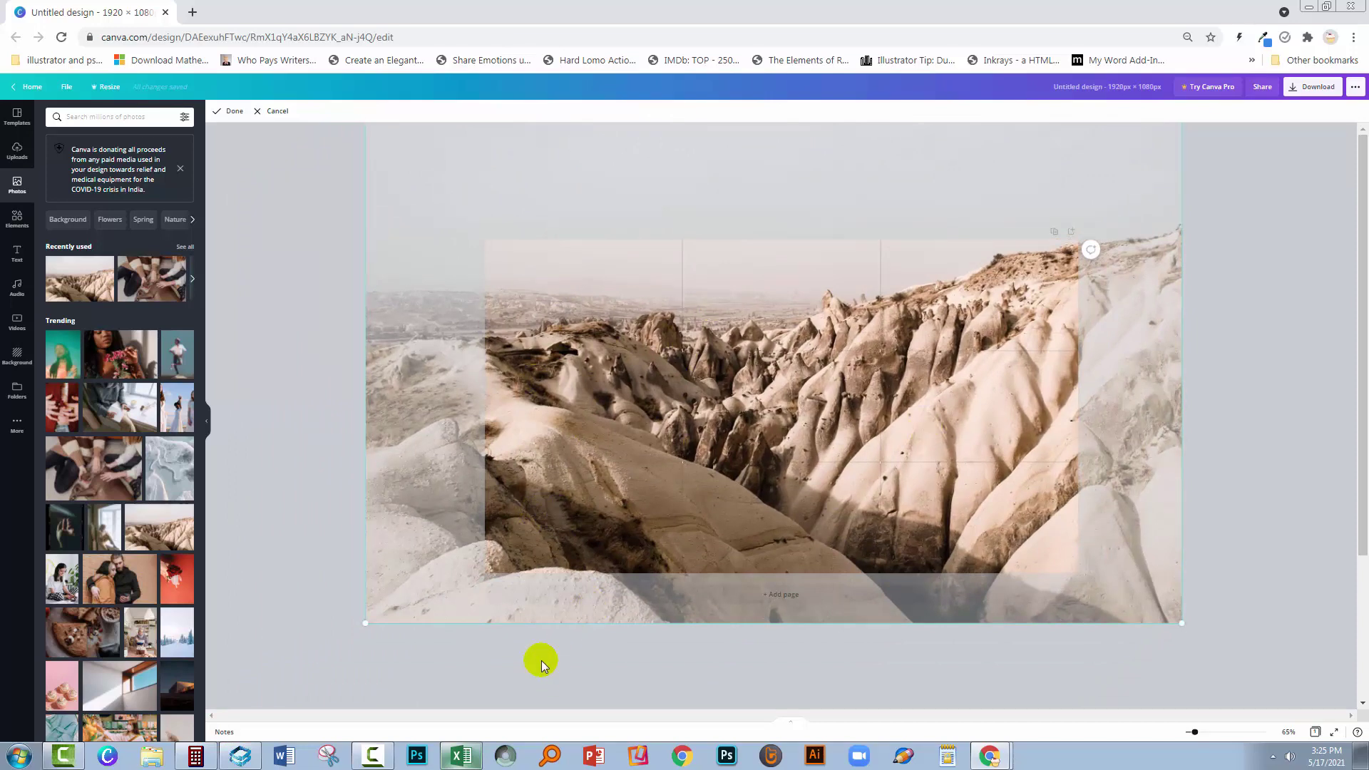
left_click(284, 476)
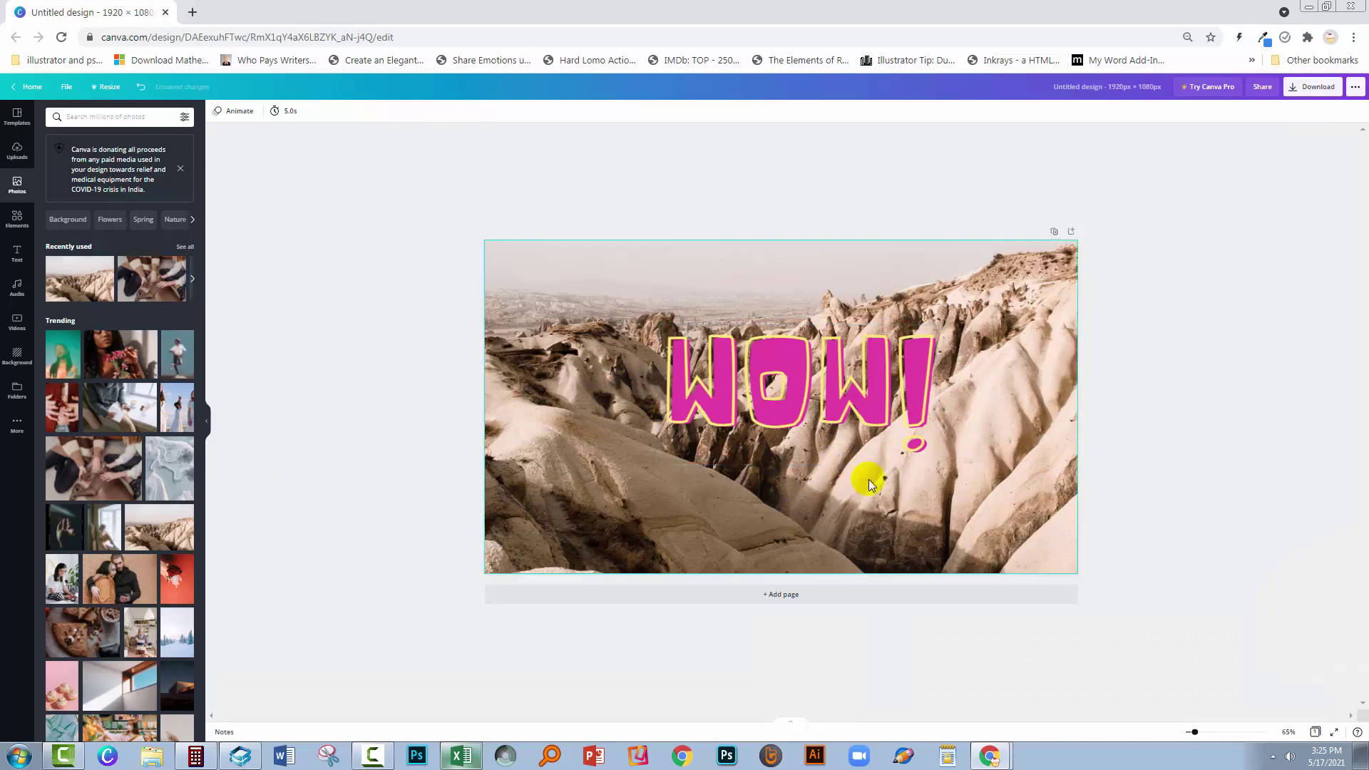
Move WOW! down and to the right, then select the canyon background.
left_click_drag(856, 418, 922, 508)
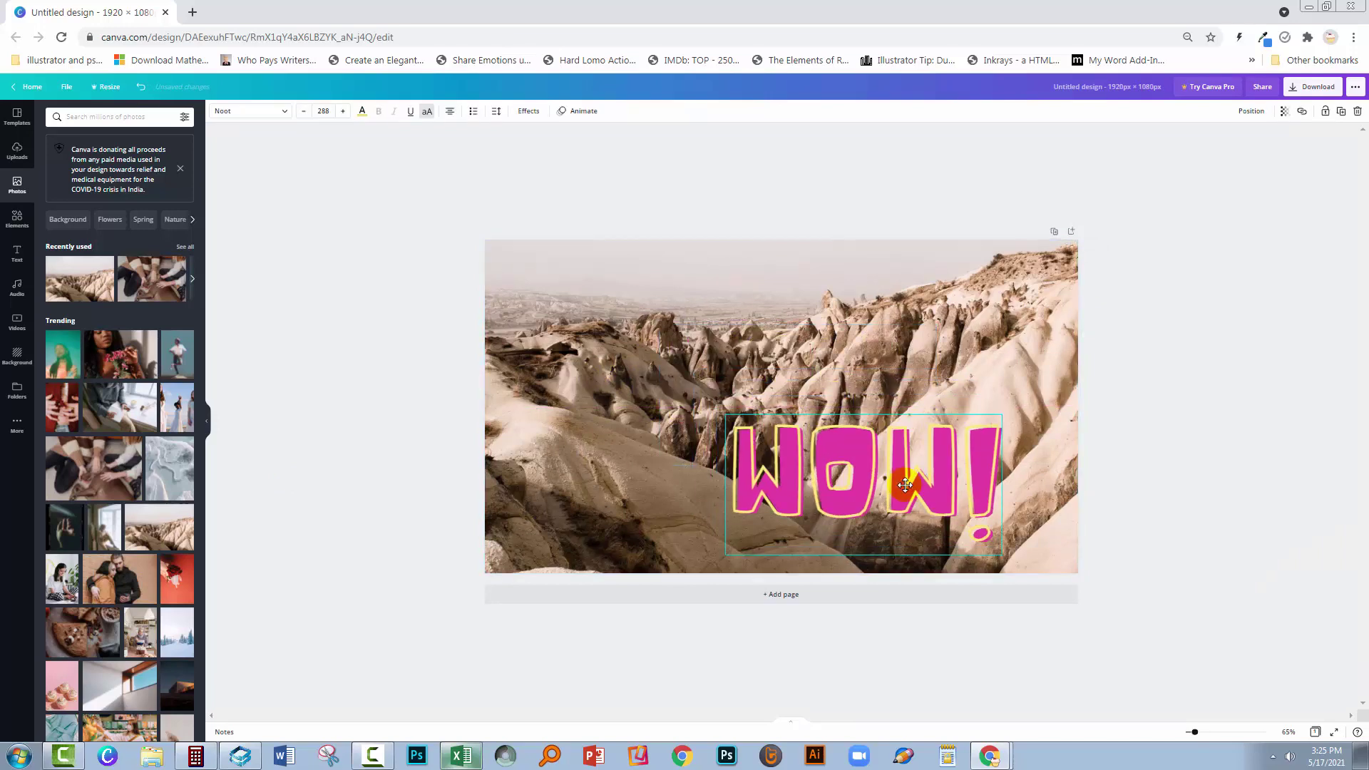
left_click(537, 562)
left_click(19, 355)
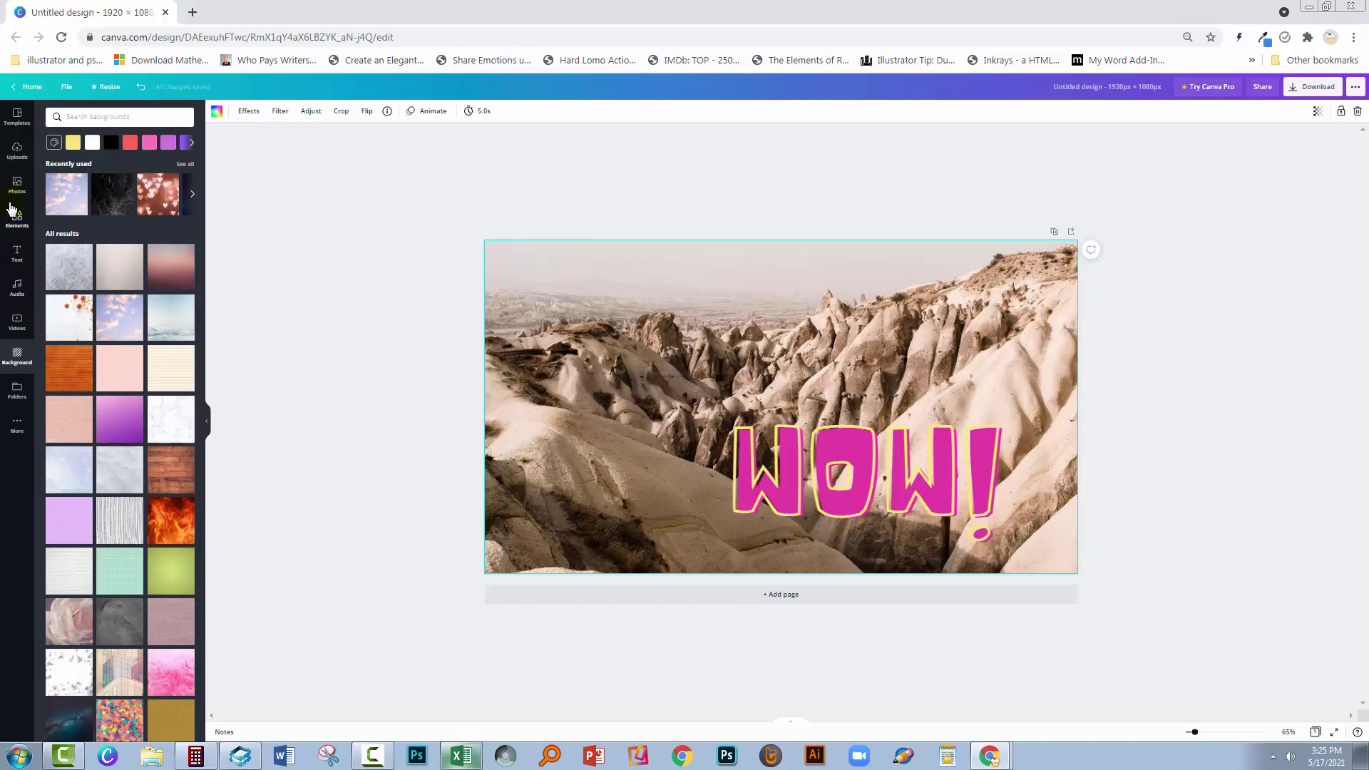
Replace the background with a trending photo of someone writing beside a coffee cup.
left_click(15, 185)
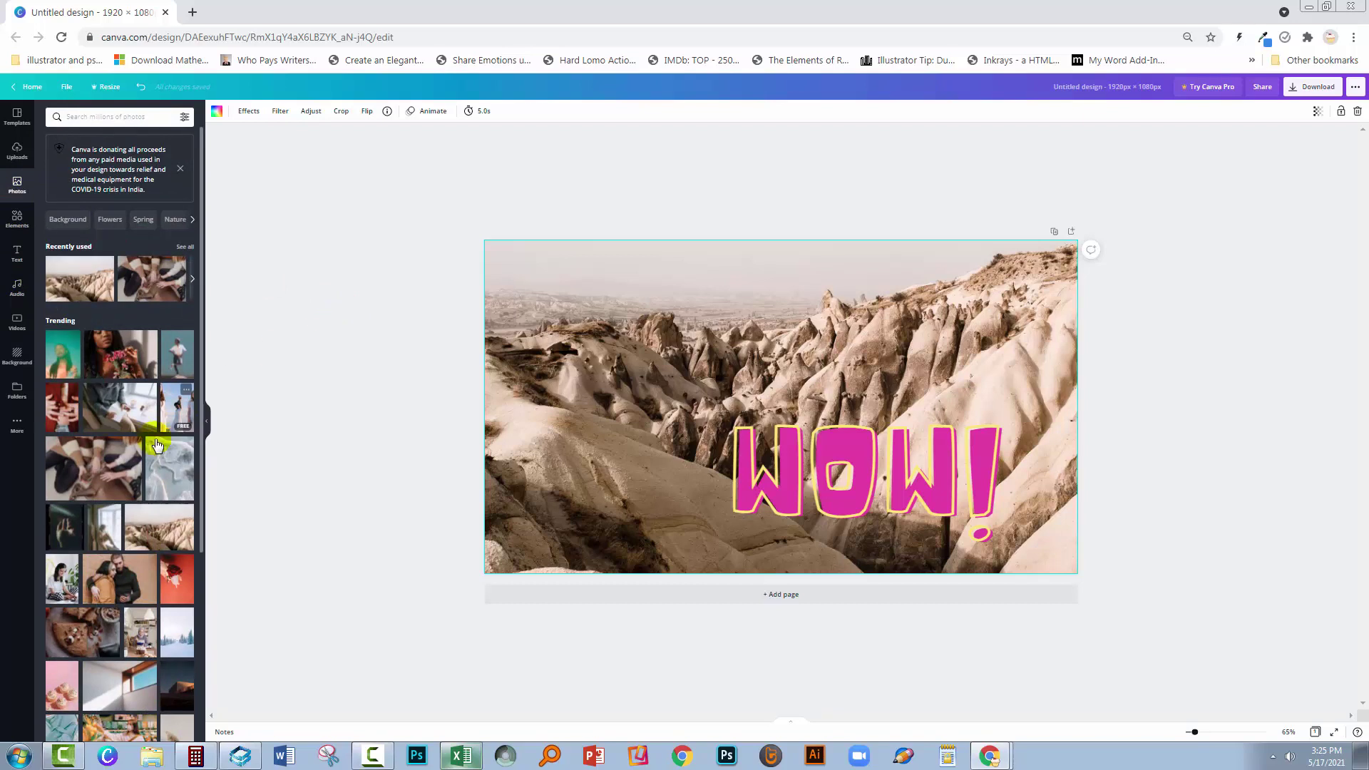
left_click(124, 417)
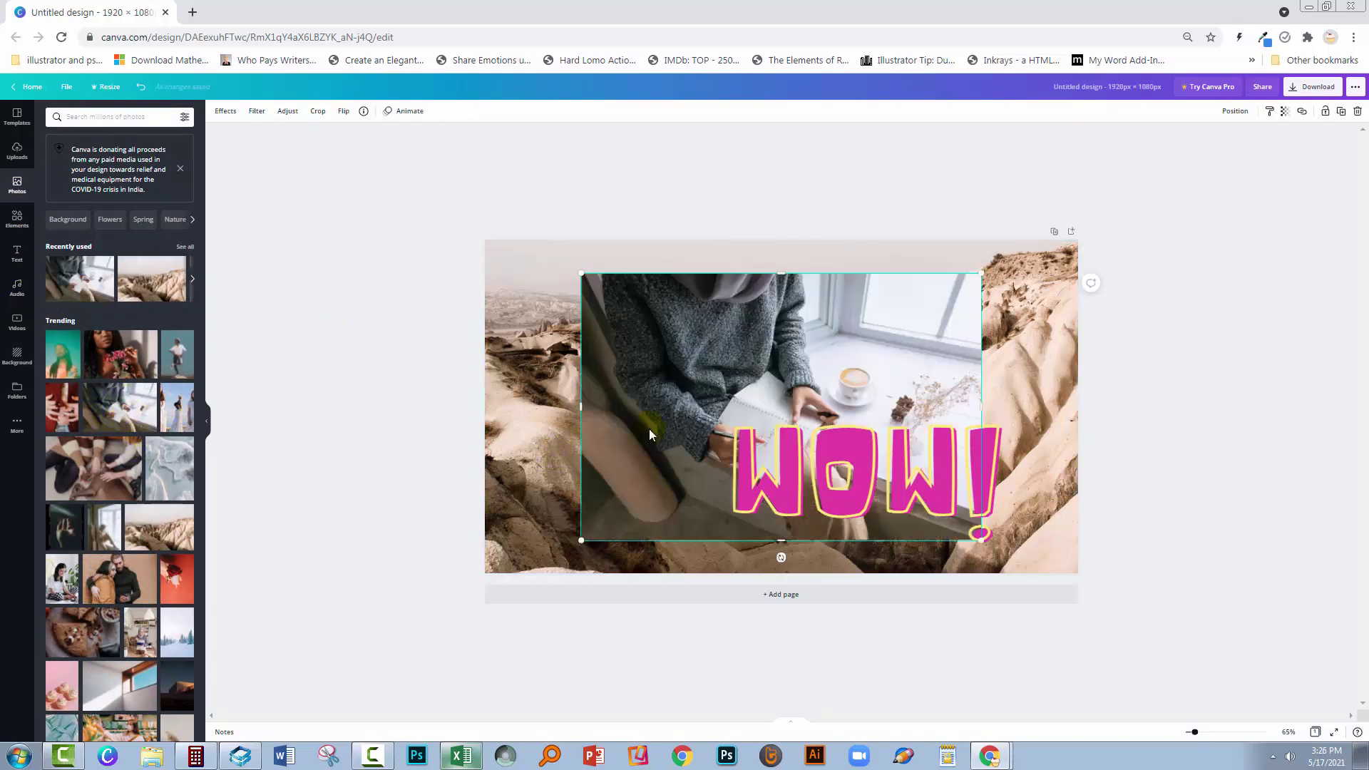
right_click(648, 429)
left_click(696, 621)
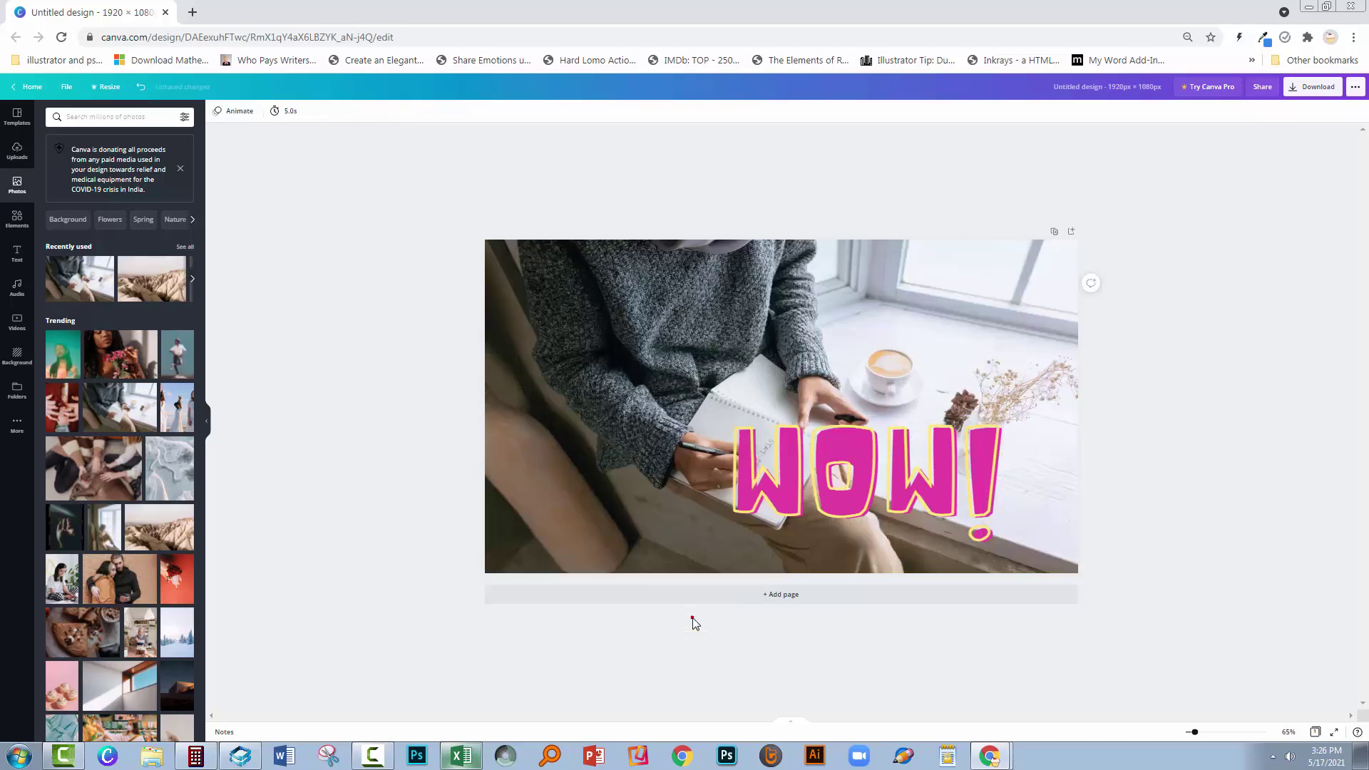
left_click(860, 549)
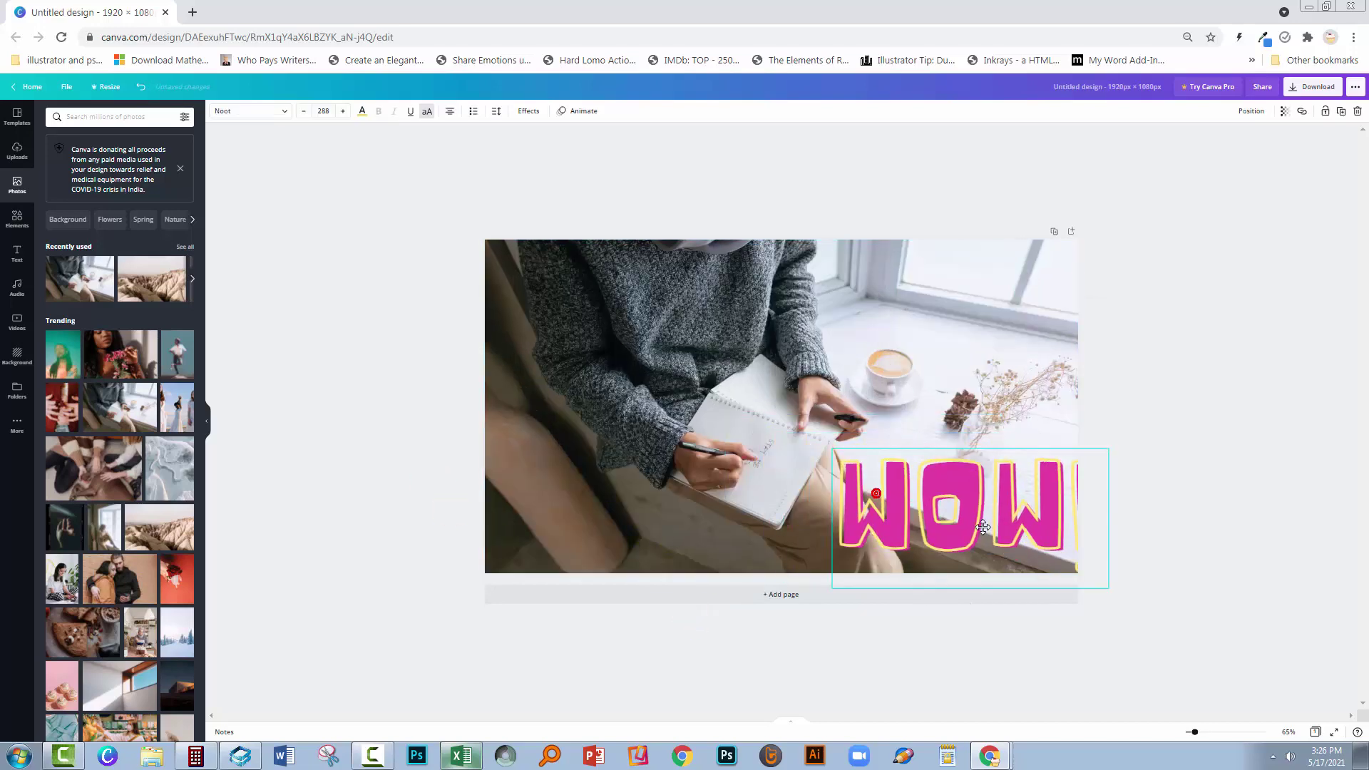